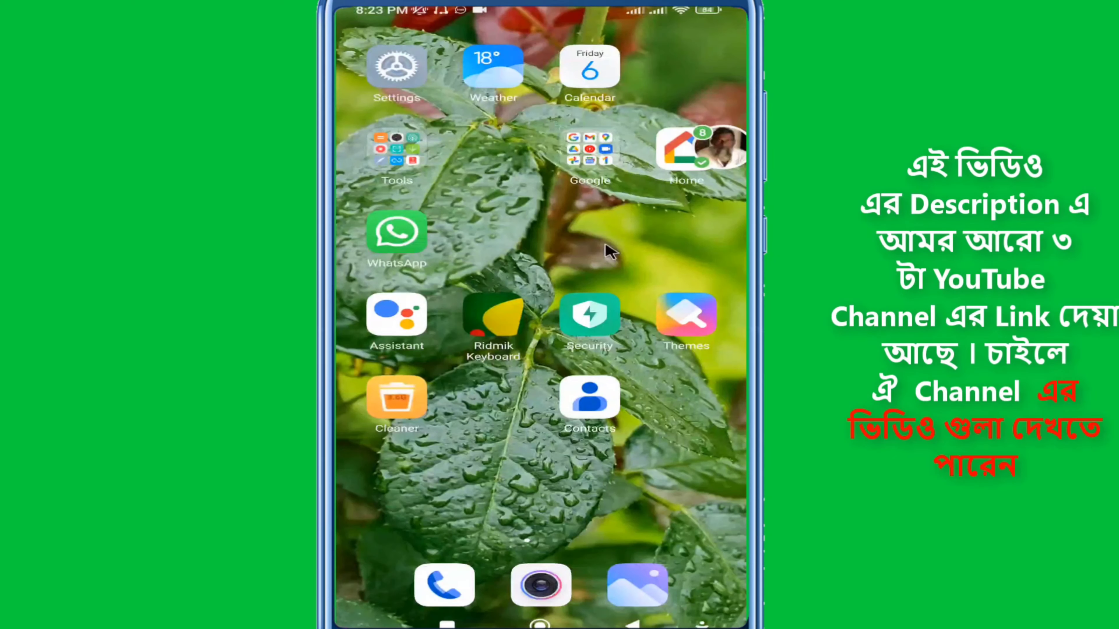
Swipe the home screen to the app page containing Play Store, Music and KineMaster Prime.
{"action": "left_click_drag", "start_coordinate": [678, 251], "coordinate": [706, 290]}
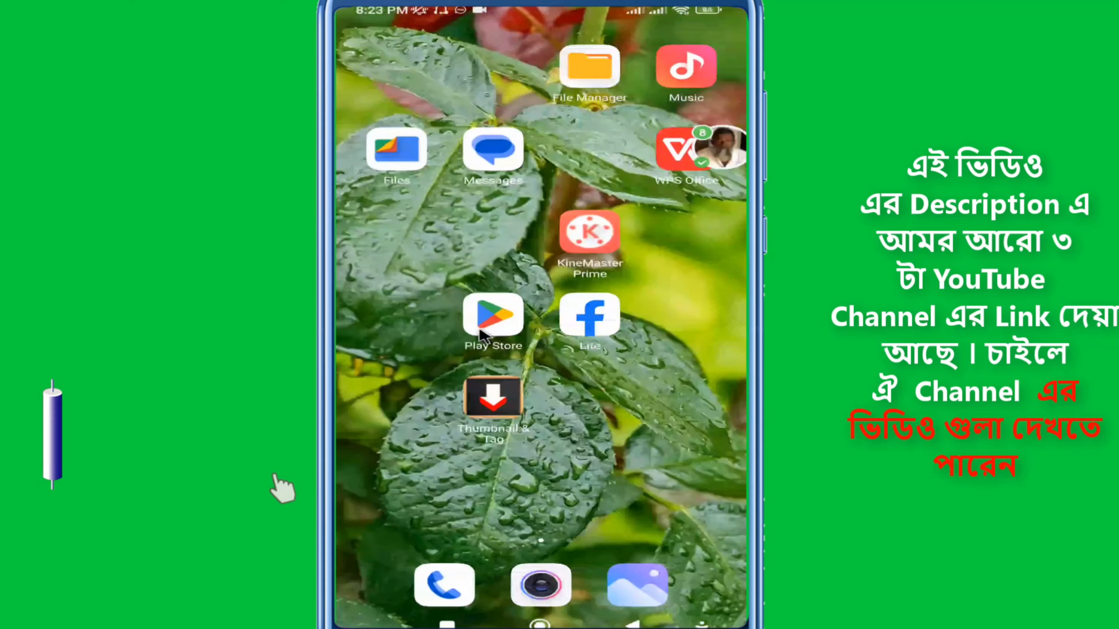
{"action": "left_click", "coordinate": [503, 324]}
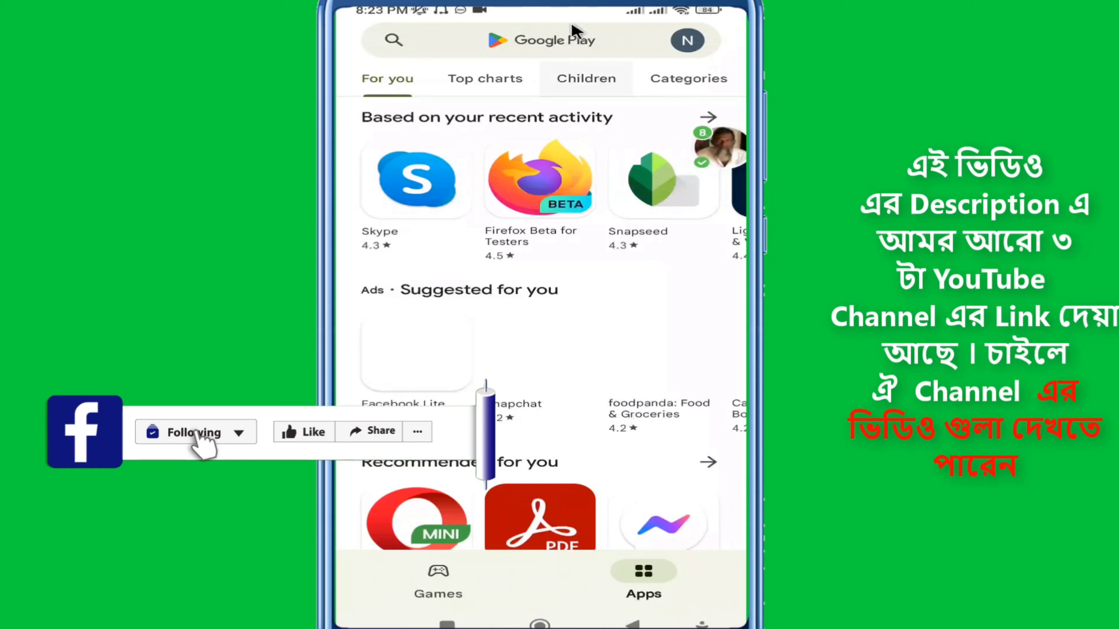
{"action": "left_click", "coordinate": [566, 41]}
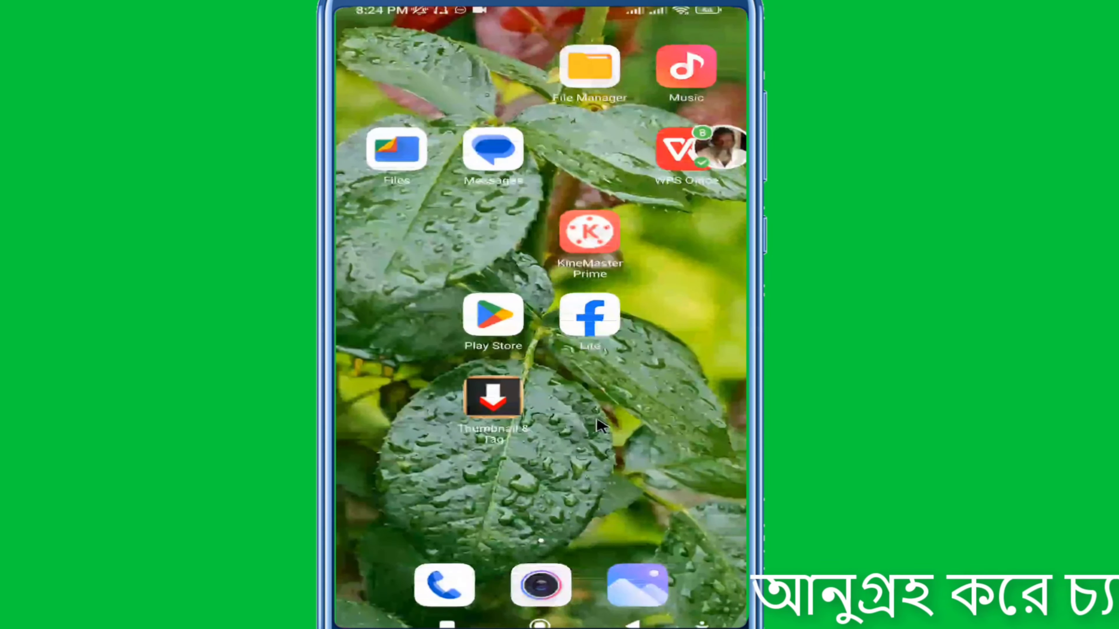
Search Play Store for 'auto clicker' and open the Auto Clicker - Automatic tap listing.
{"action": "left_click", "coordinate": [484, 328]}
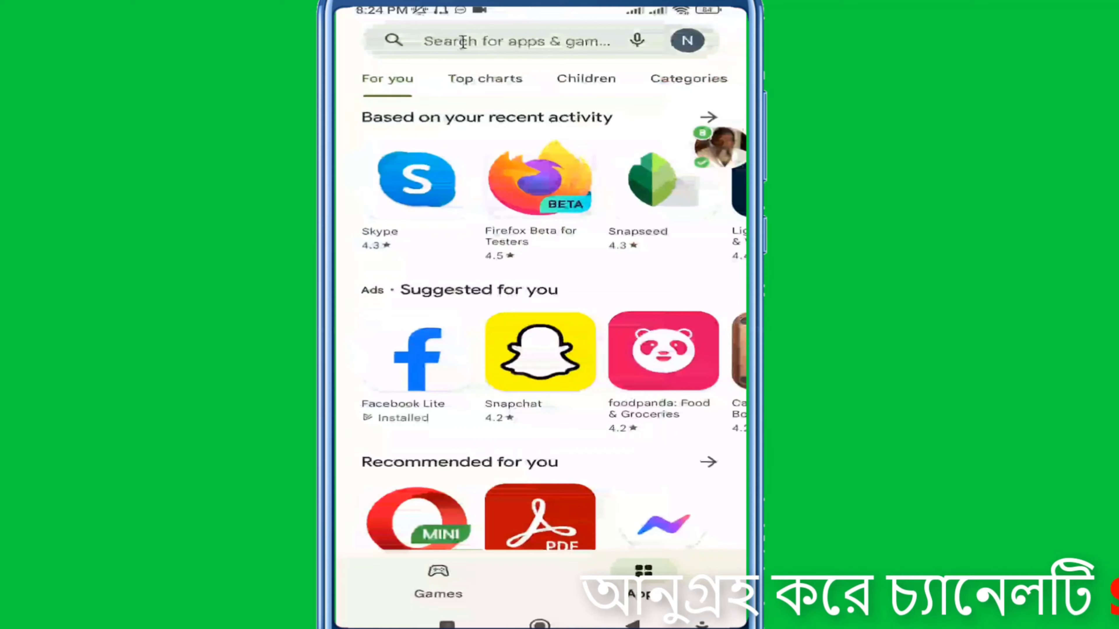
{"action": "left_click", "coordinate": [463, 39]}
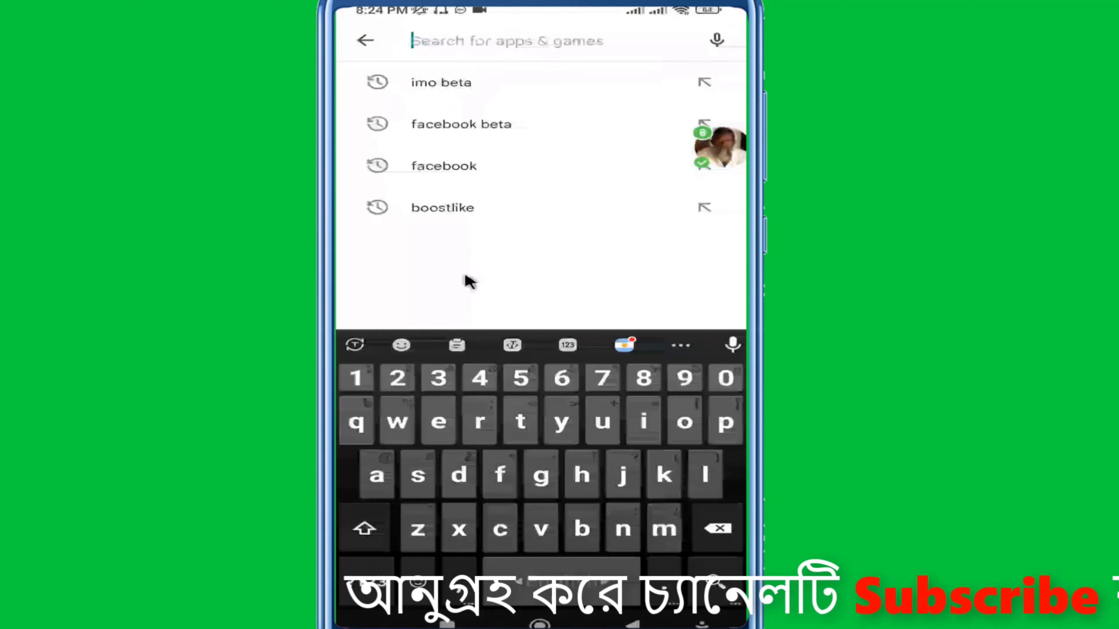
{"action": "left_click", "coordinate": [377, 475]}
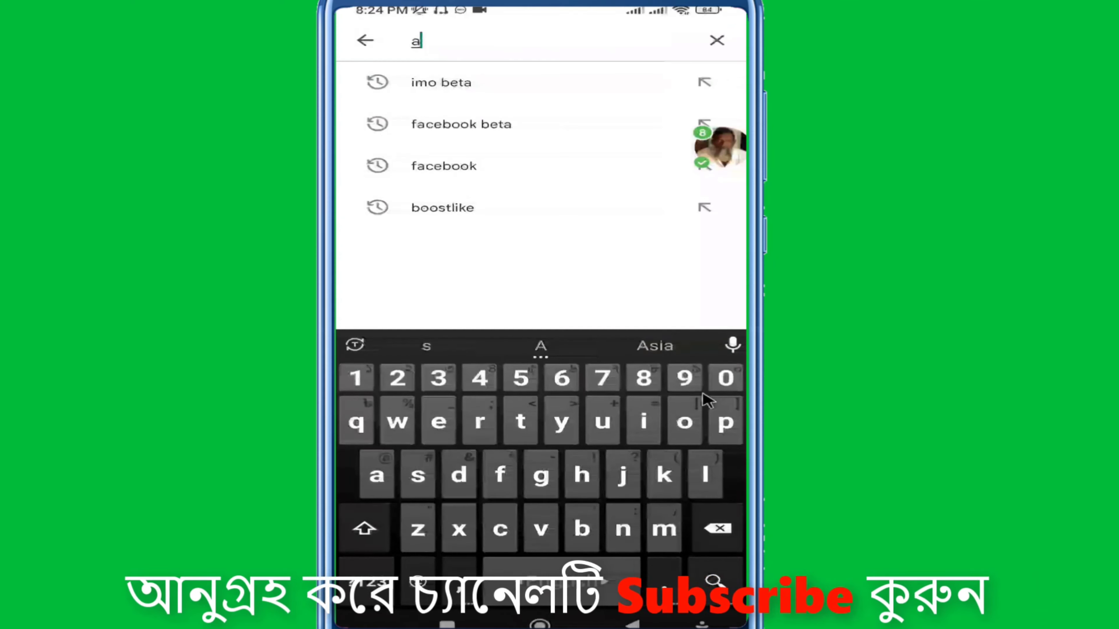
{"action": "left_click", "coordinate": [602, 422]}
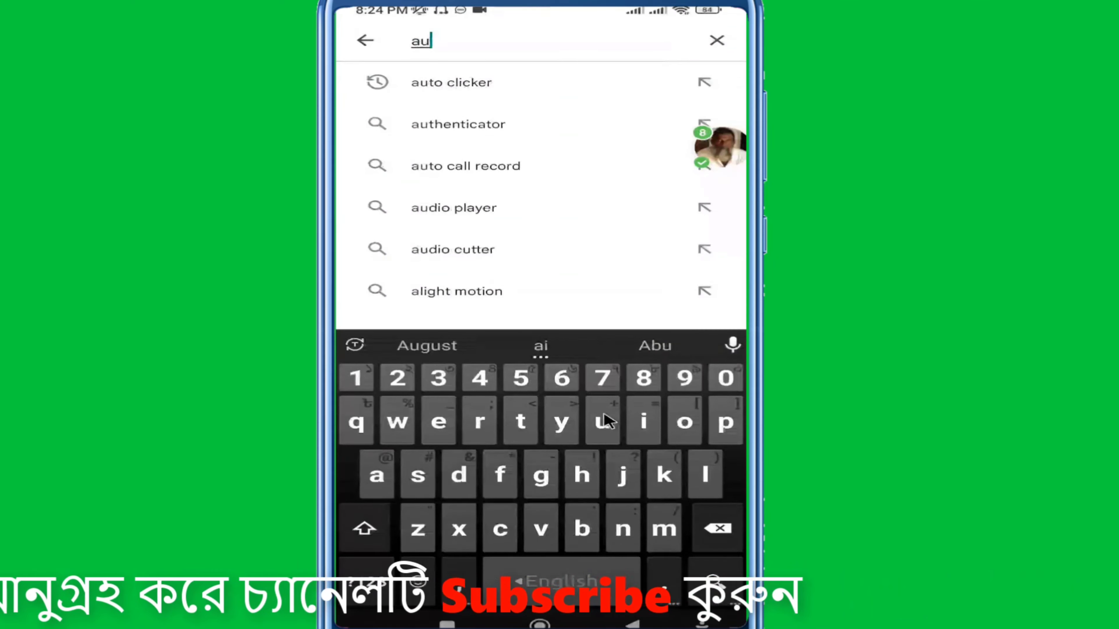
{"action": "left_click", "coordinate": [490, 84]}
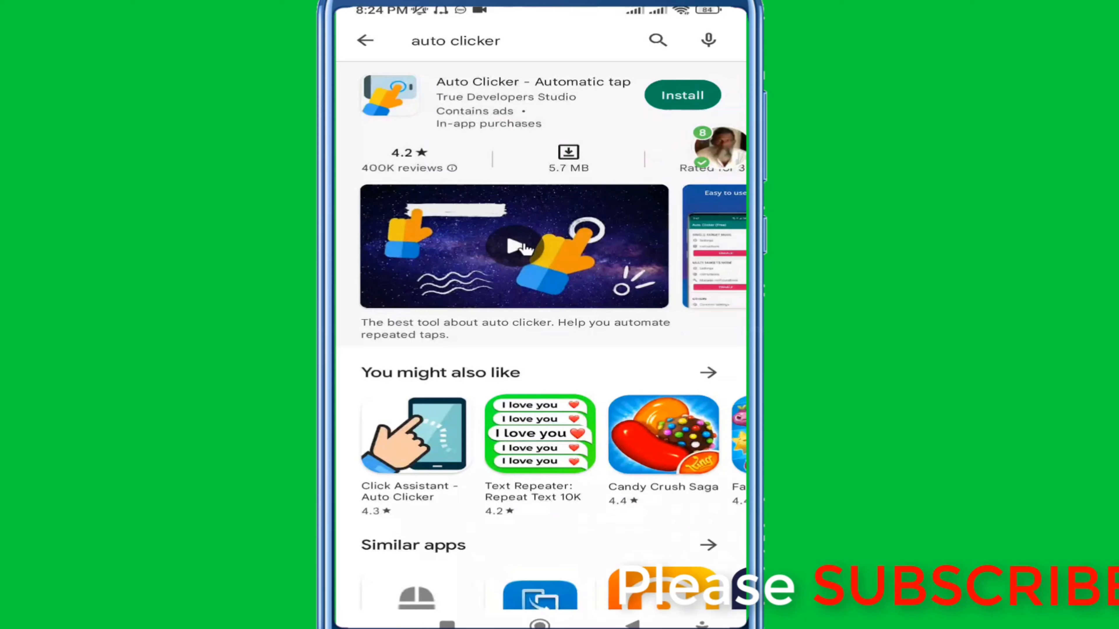
{"action": "left_click", "coordinate": [523, 246]}
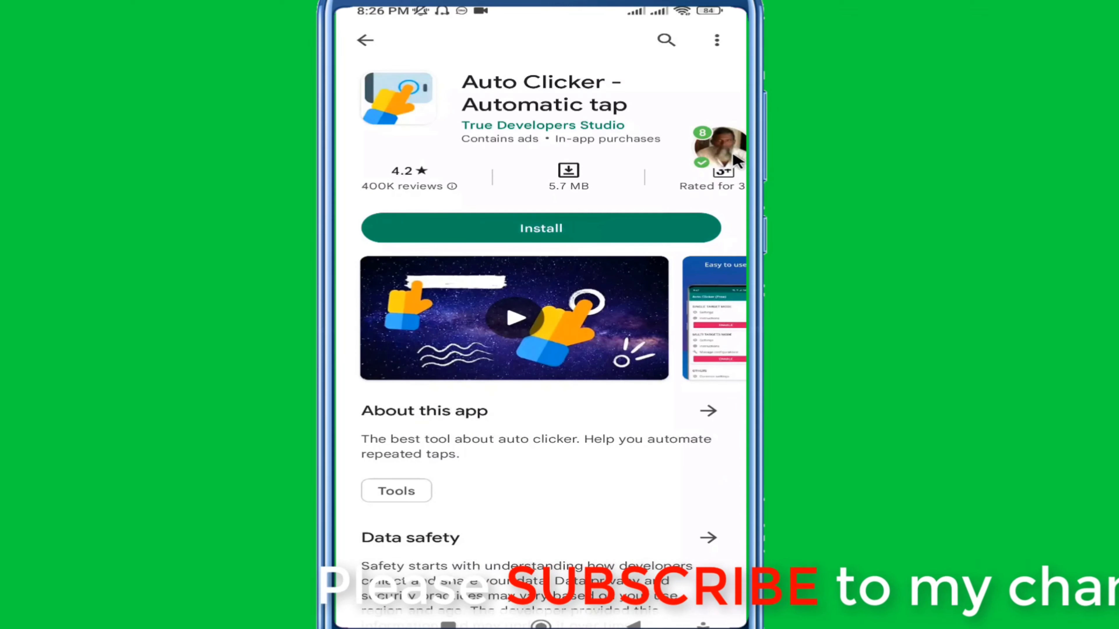
Install Auto Clicker - Automatic tap and open it.
{"action": "left_click_drag", "start_coordinate": [737, 160], "coordinate": [540, 514]}
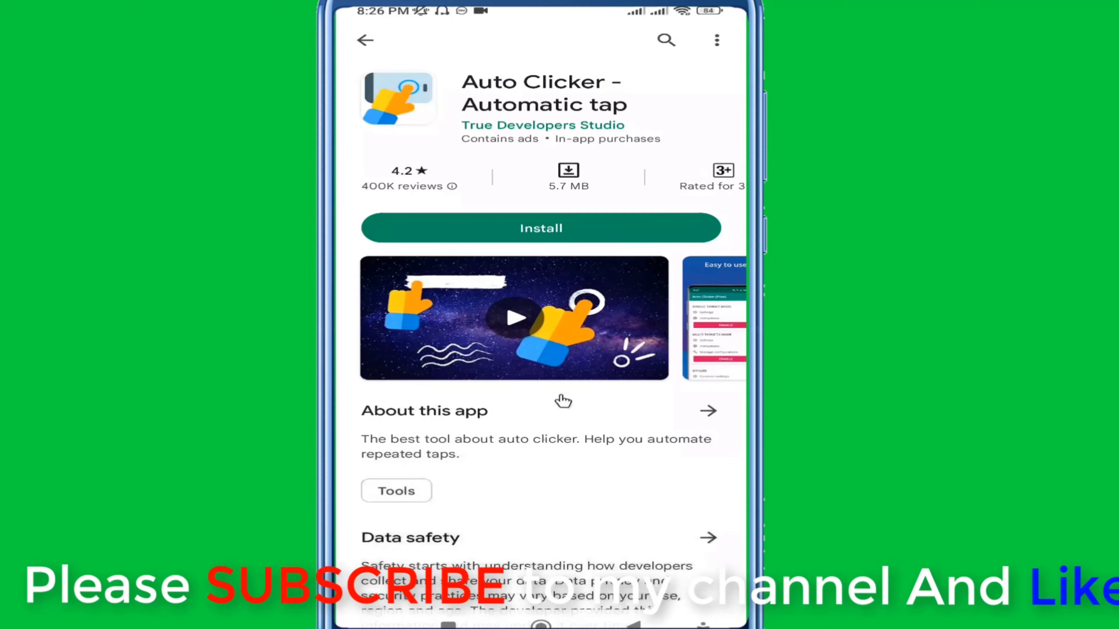
{"action": "left_click", "coordinate": [519, 238]}
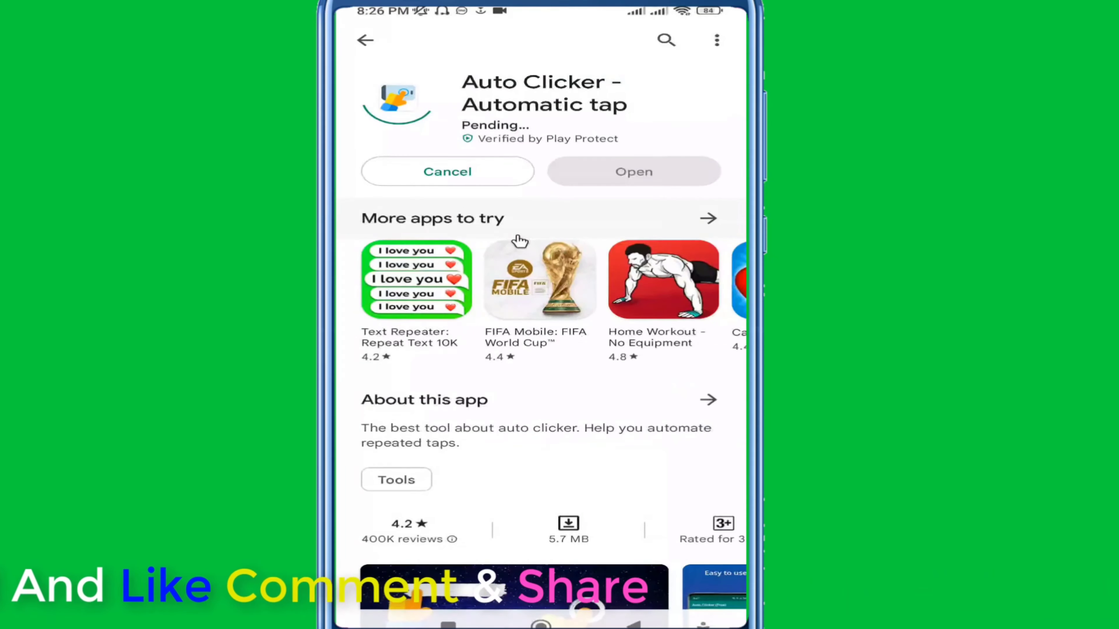
{"action": "left_click", "coordinate": [636, 176]}
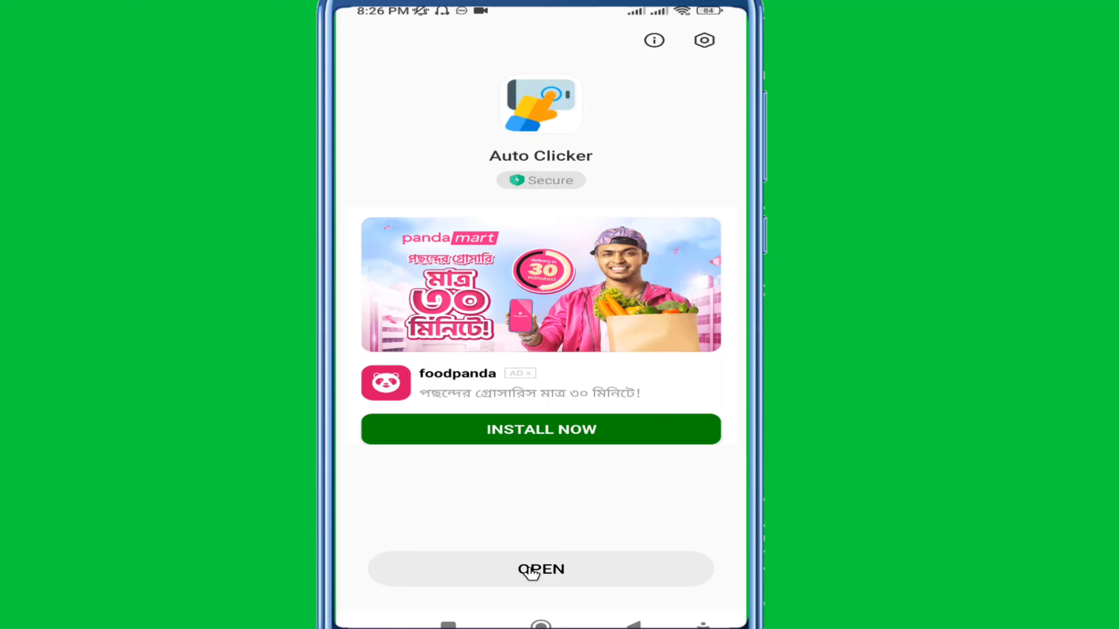
Launch Auto Clicker from the security scan screen and accept the Accessibility service notice.
{"action": "left_click", "coordinate": [531, 571]}
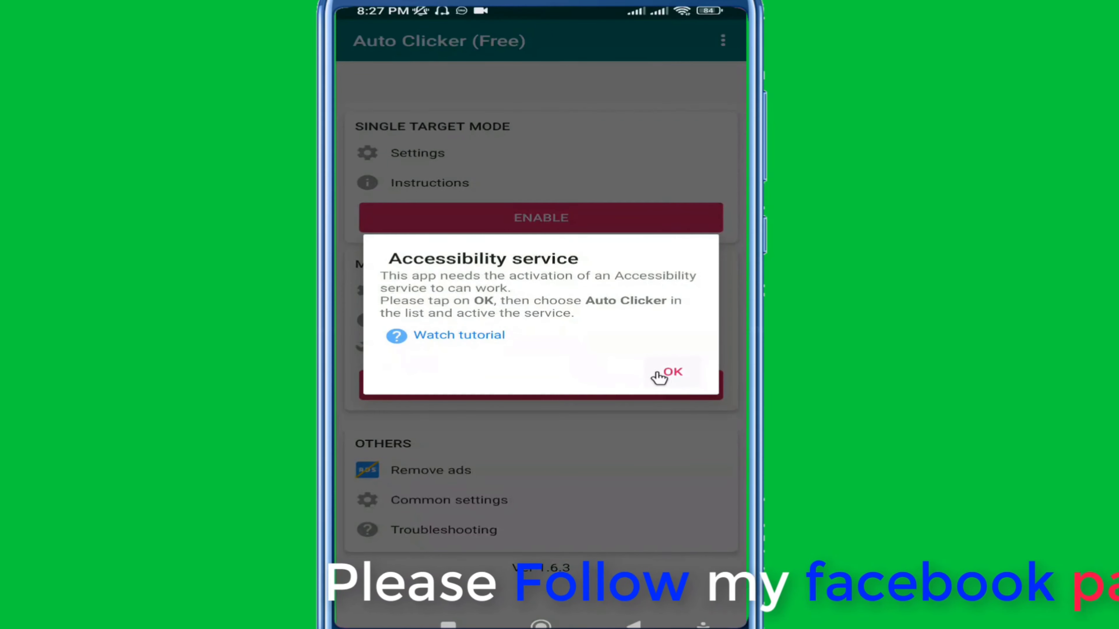
{"action": "left_click", "coordinate": [672, 374]}
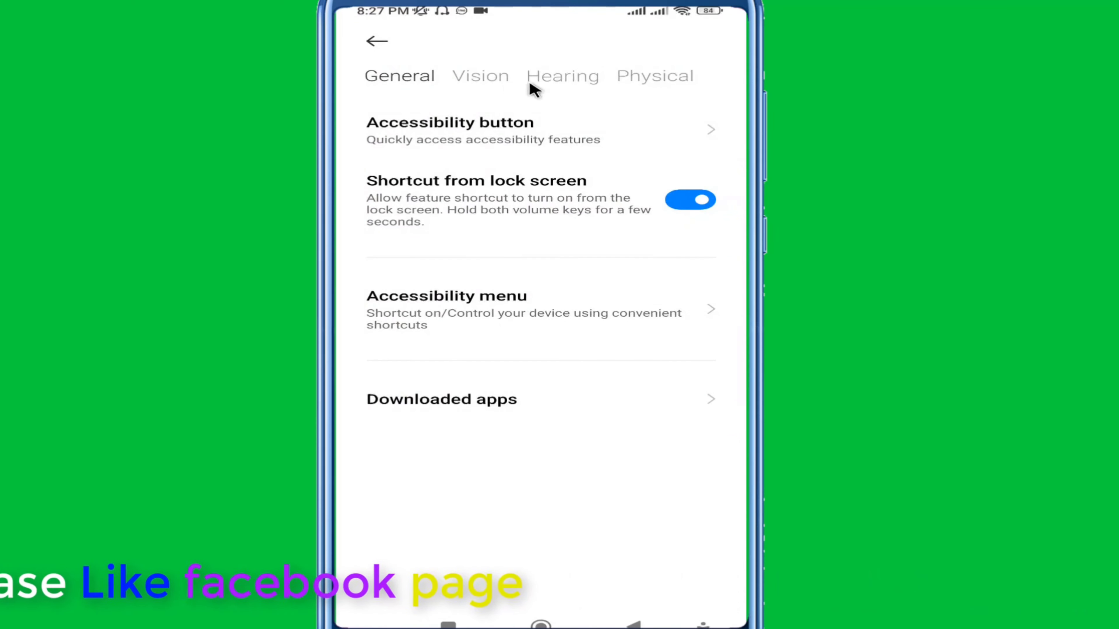
Browse the Vision, Hearing and Physical accessibility categories, ending back on General.
{"action": "left_click", "coordinate": [482, 77]}
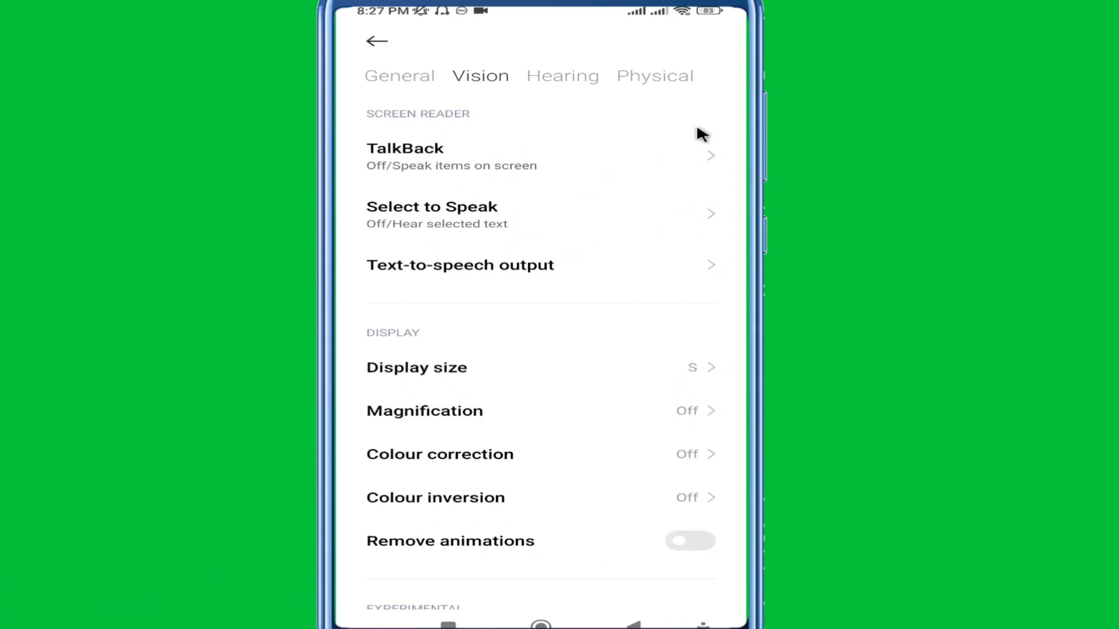
{"action": "left_click", "coordinate": [546, 79]}
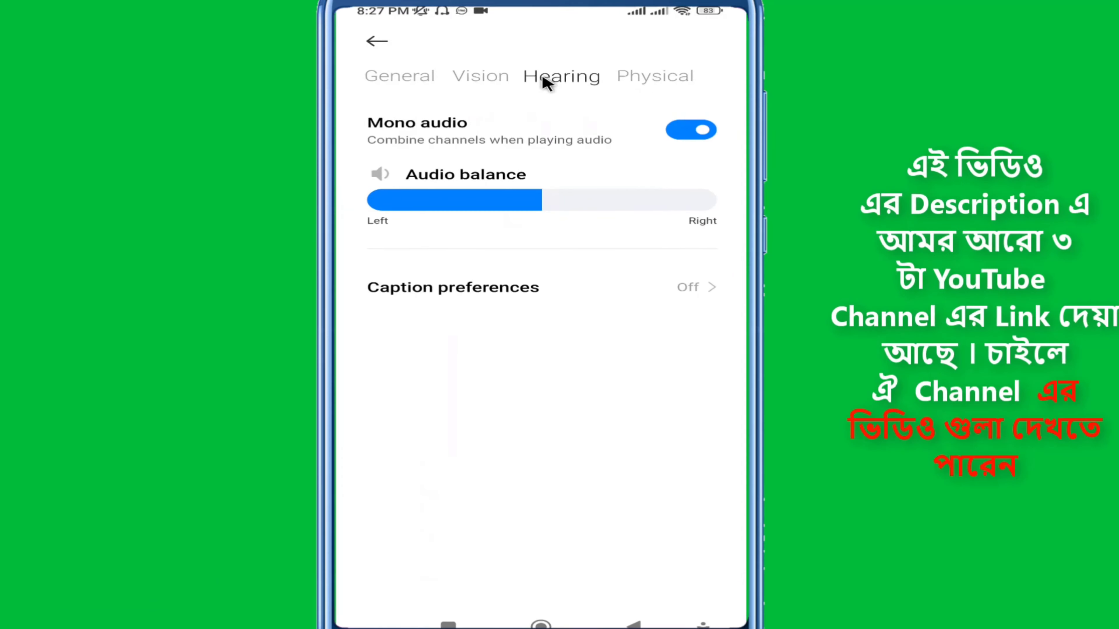
{"action": "left_click", "coordinate": [653, 80]}
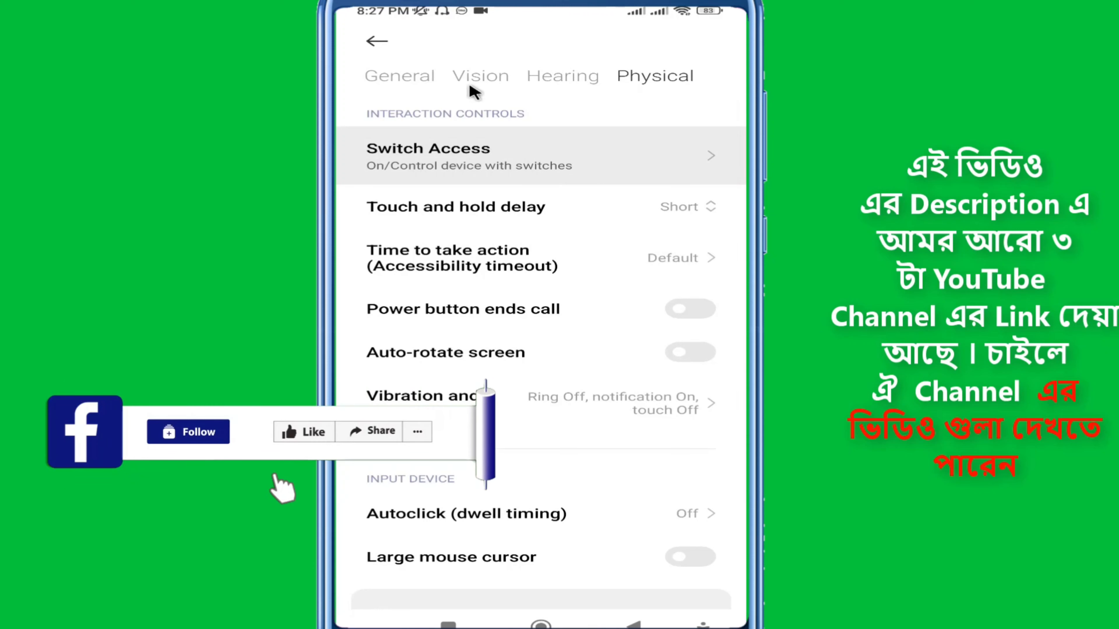
{"action": "left_click", "coordinate": [468, 73]}
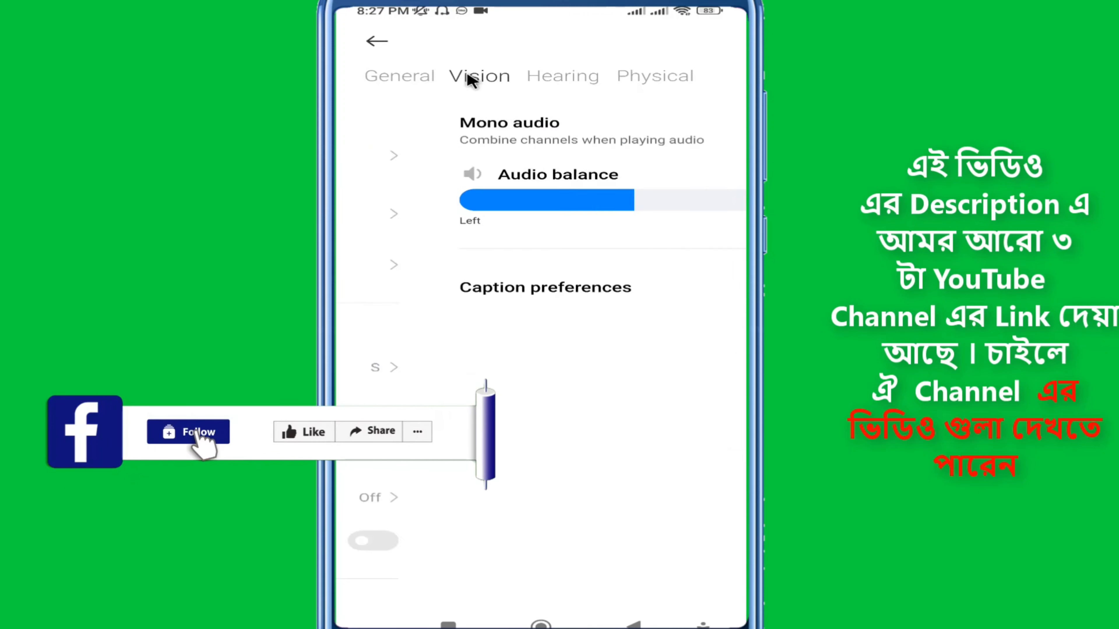
{"action": "left_click", "coordinate": [586, 79]}
{"action": "left_click", "coordinate": [390, 77]}
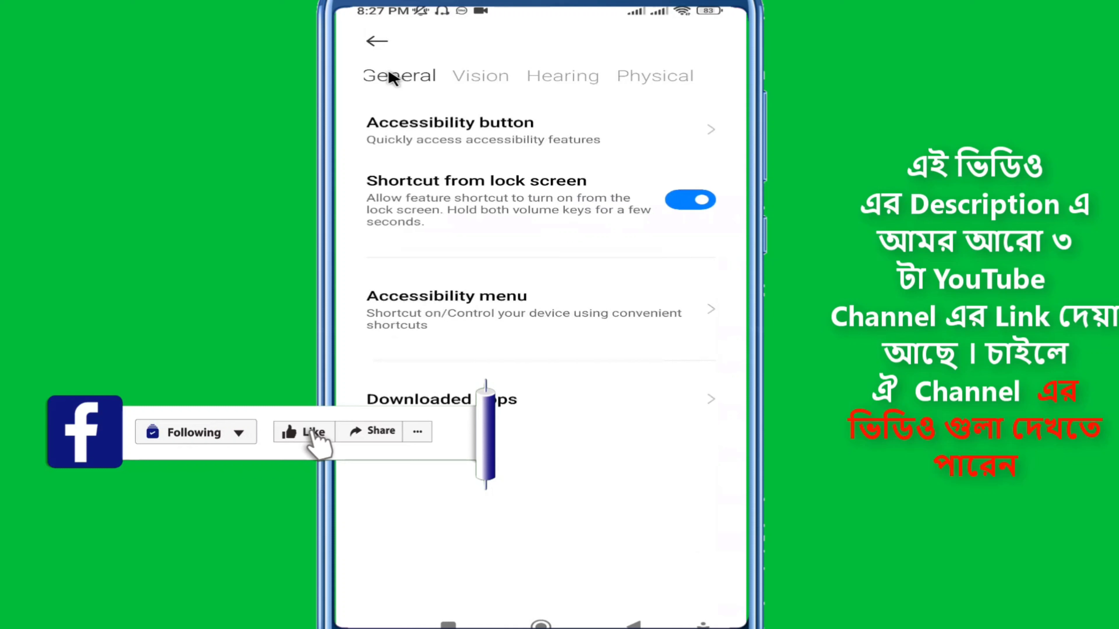
Turn the Accessibility button off and back on, then return to the General list.
{"action": "left_click", "coordinate": [410, 127]}
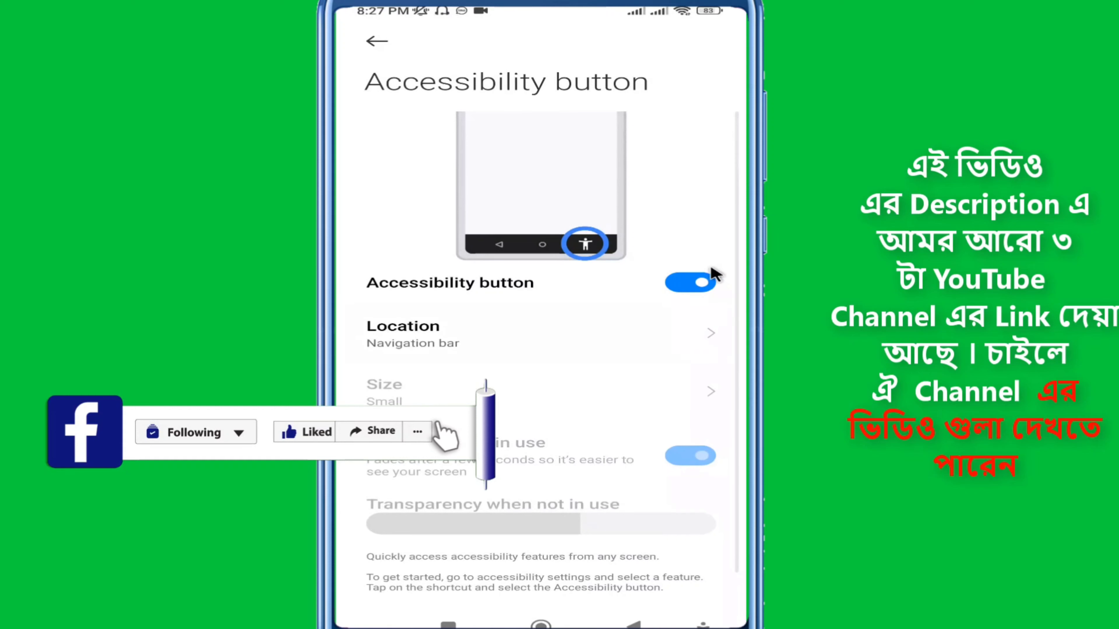
{"action": "left_click", "coordinate": [694, 285]}
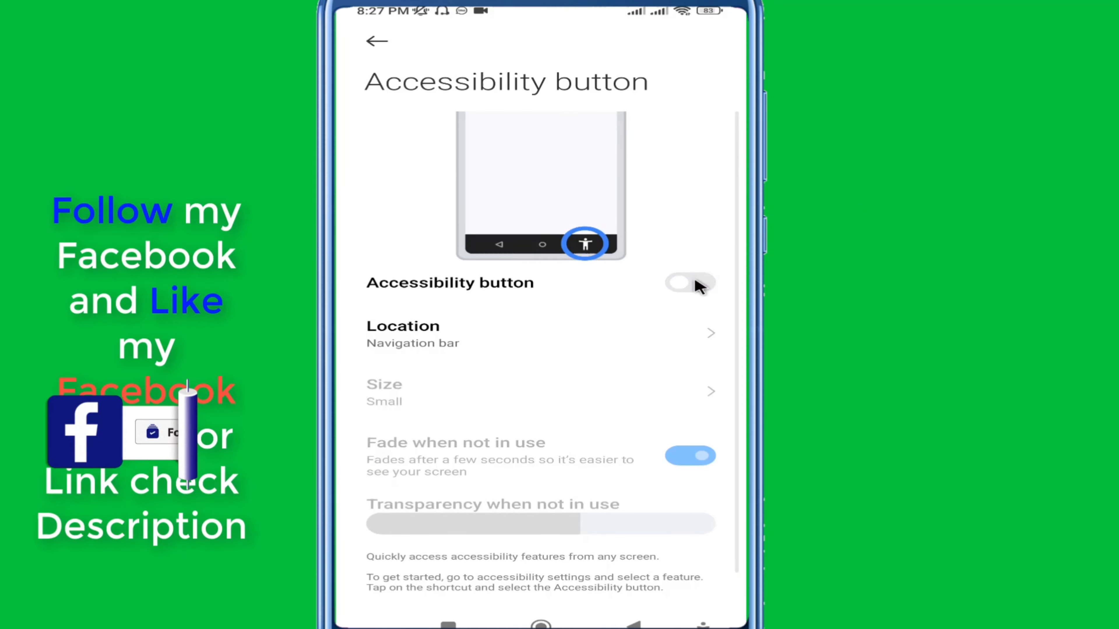
{"action": "left_click", "coordinate": [695, 285]}
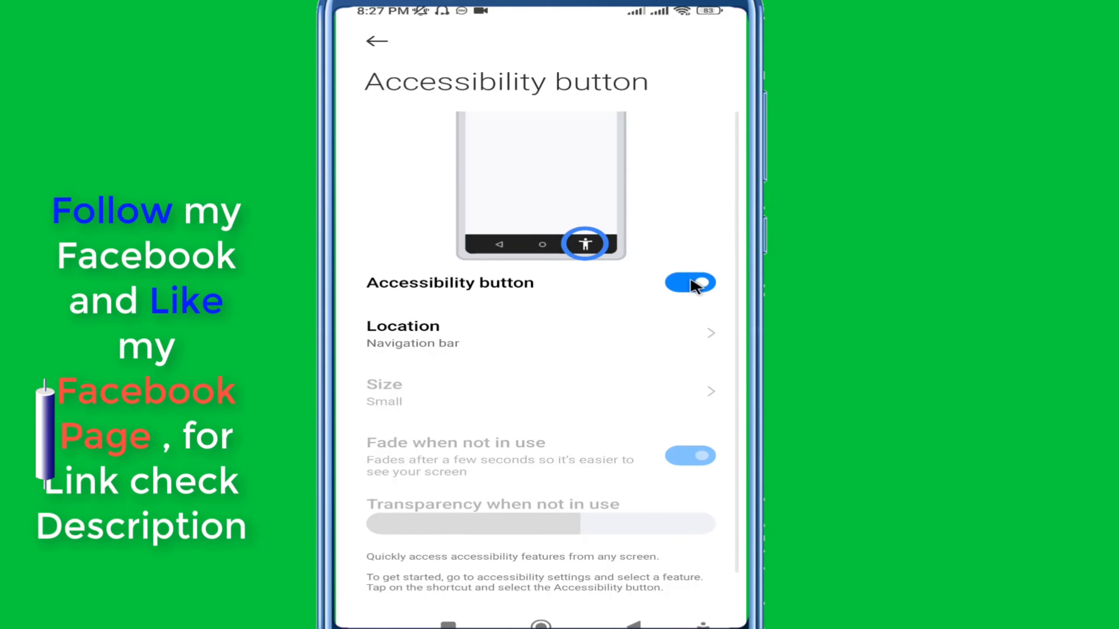
{"action": "left_click", "coordinate": [377, 41]}
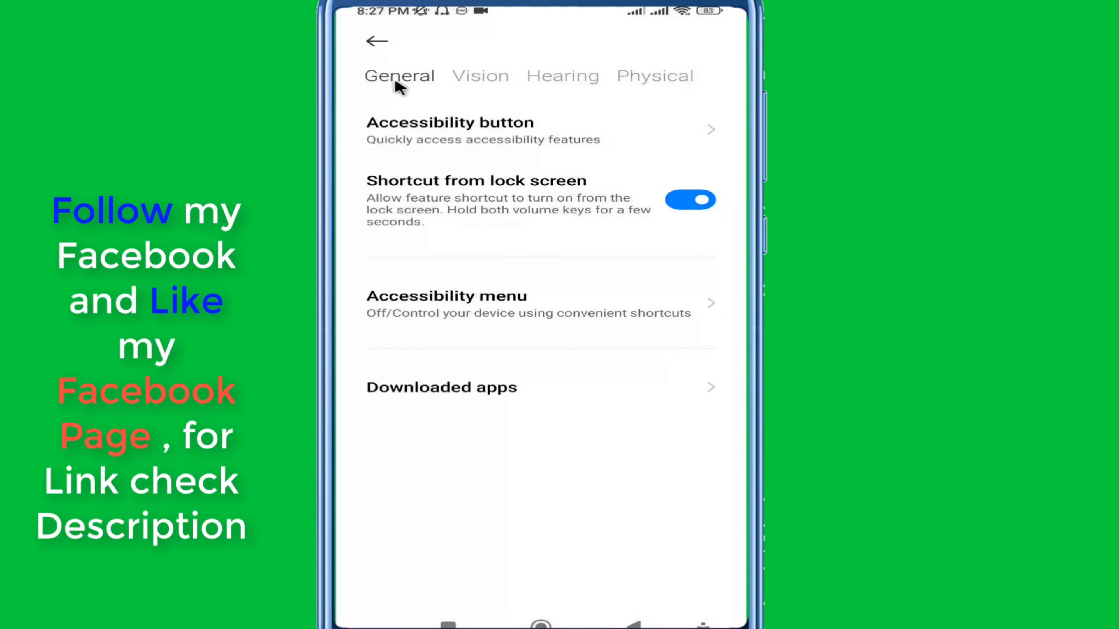
View the Accessibility menu settings and return to the main accessibility list.
{"action": "left_click", "coordinate": [451, 295]}
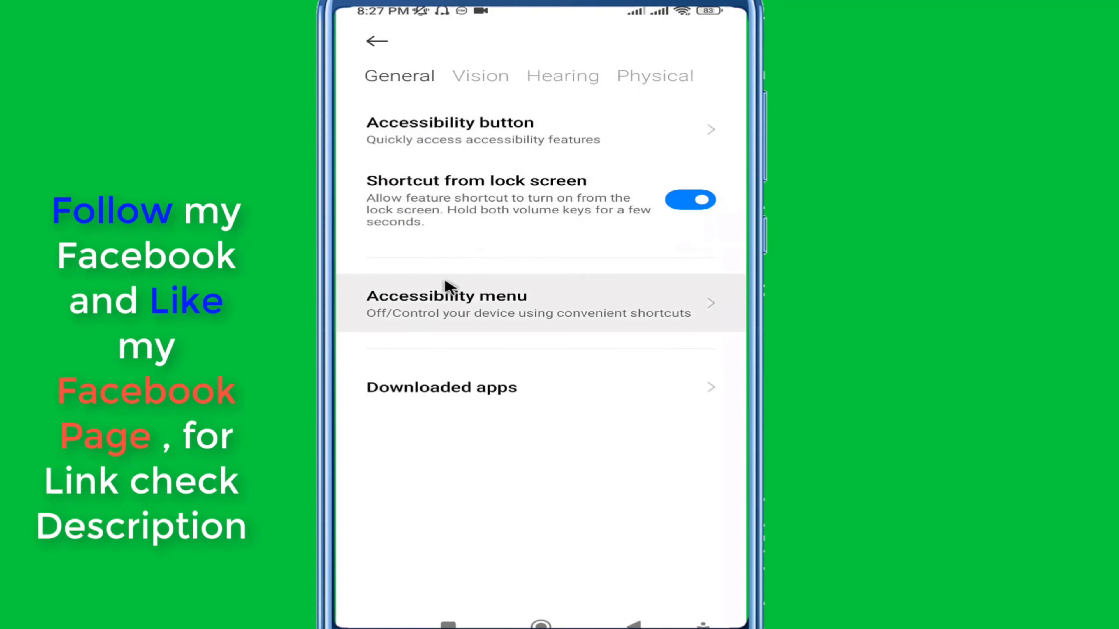
{"action": "left_click", "coordinate": [476, 316]}
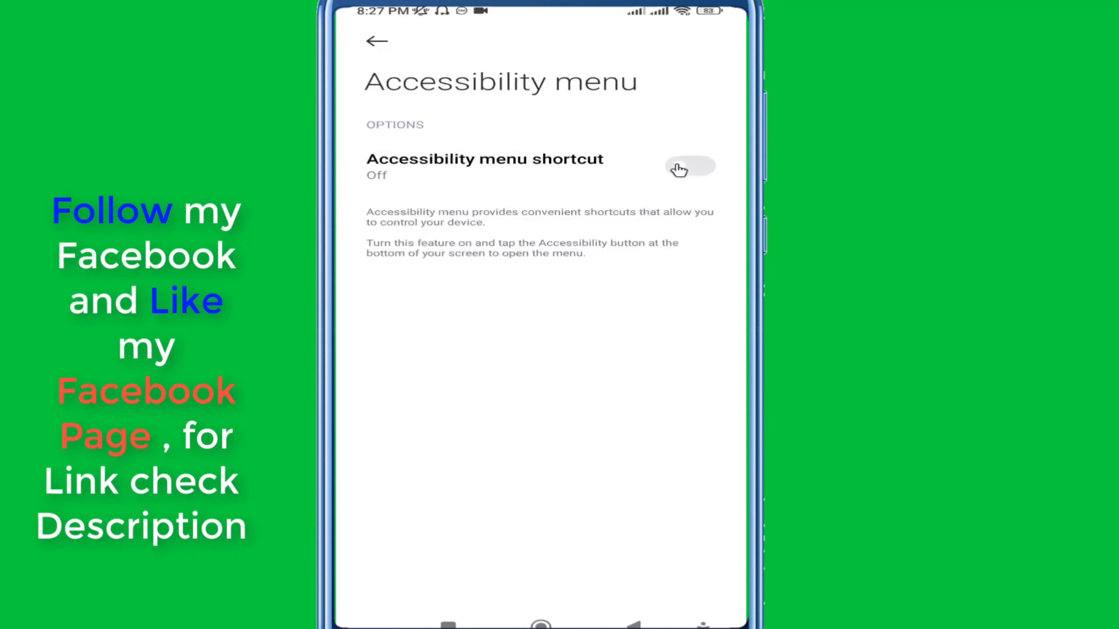
{"action": "left_click", "coordinate": [377, 42]}
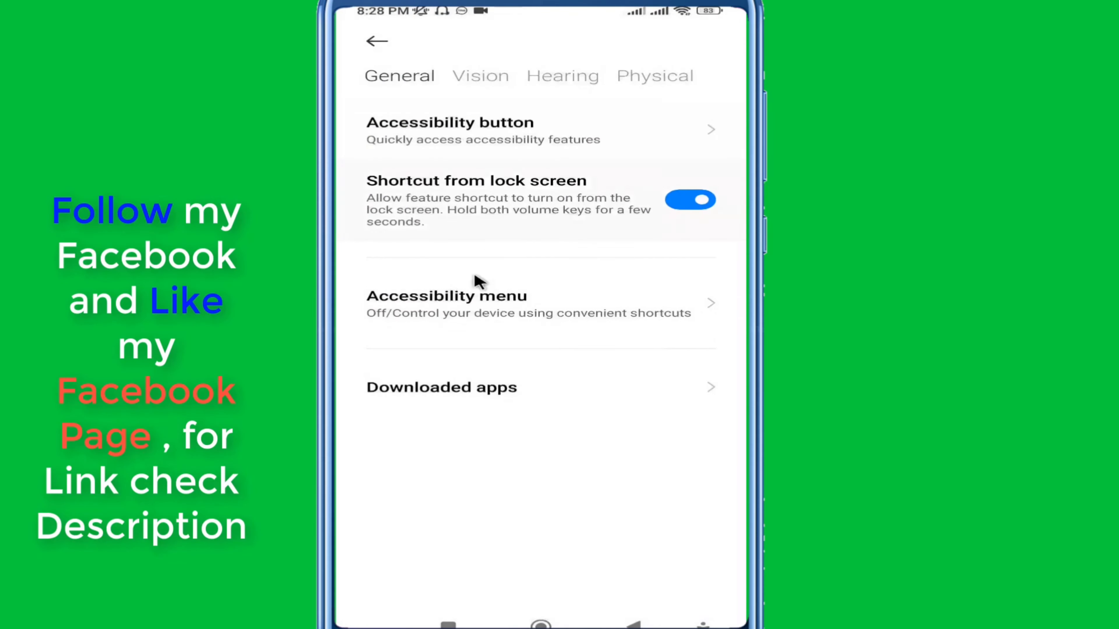
Turn on the Auto Clicker accessibility service under Downloaded apps, accepting the risk warning.
{"action": "left_click", "coordinate": [455, 401]}
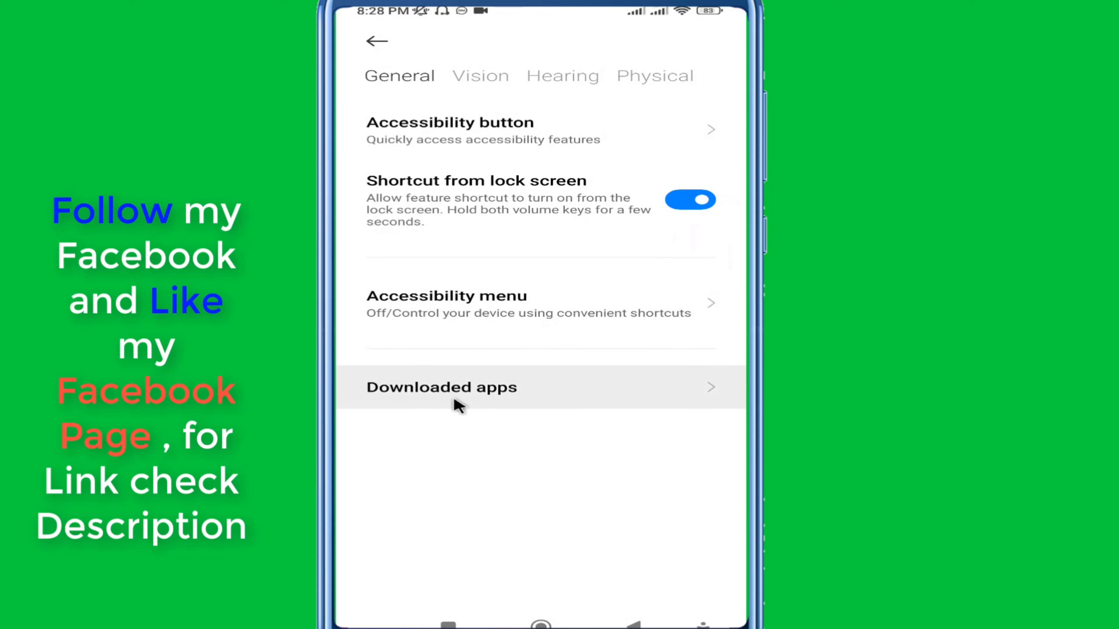
{"action": "left_click", "coordinate": [483, 392]}
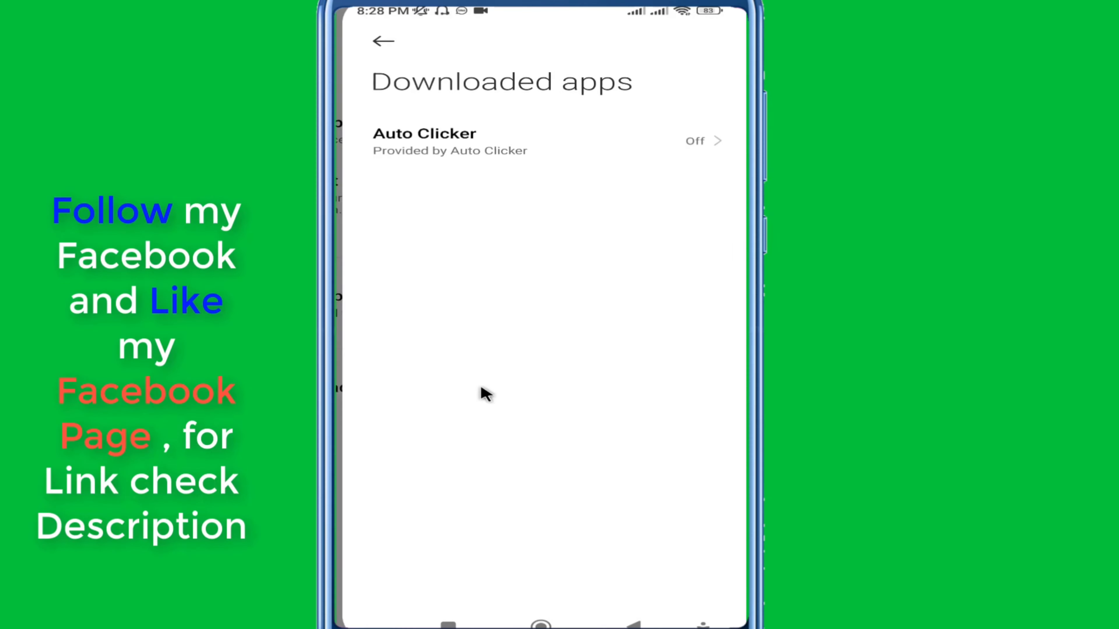
{"action": "left_click", "coordinate": [692, 147]}
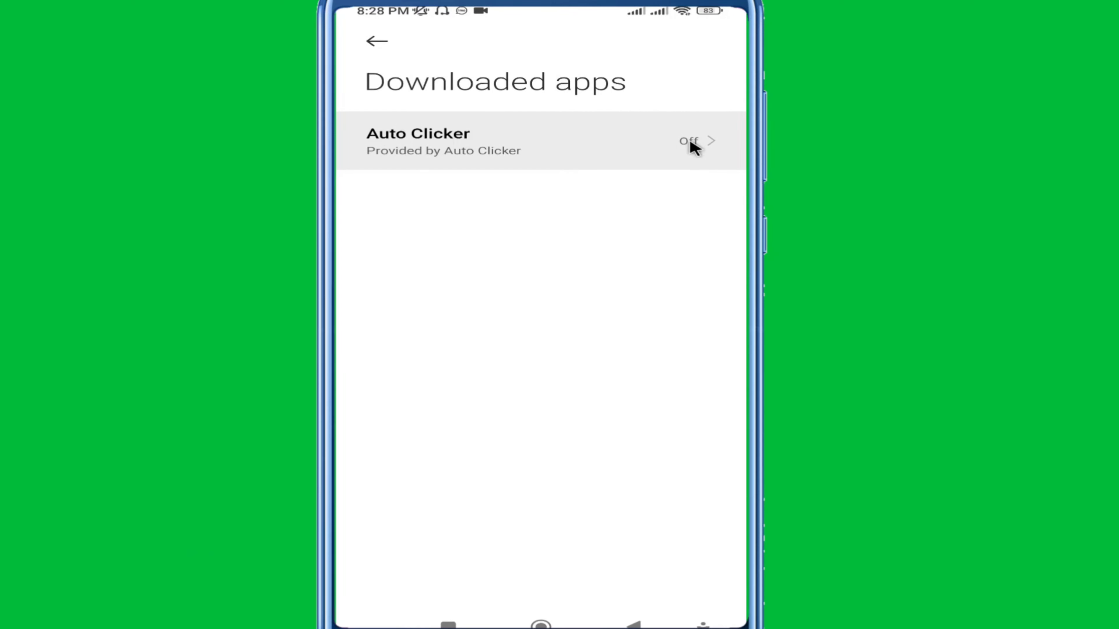
{"action": "left_click", "coordinate": [664, 138]}
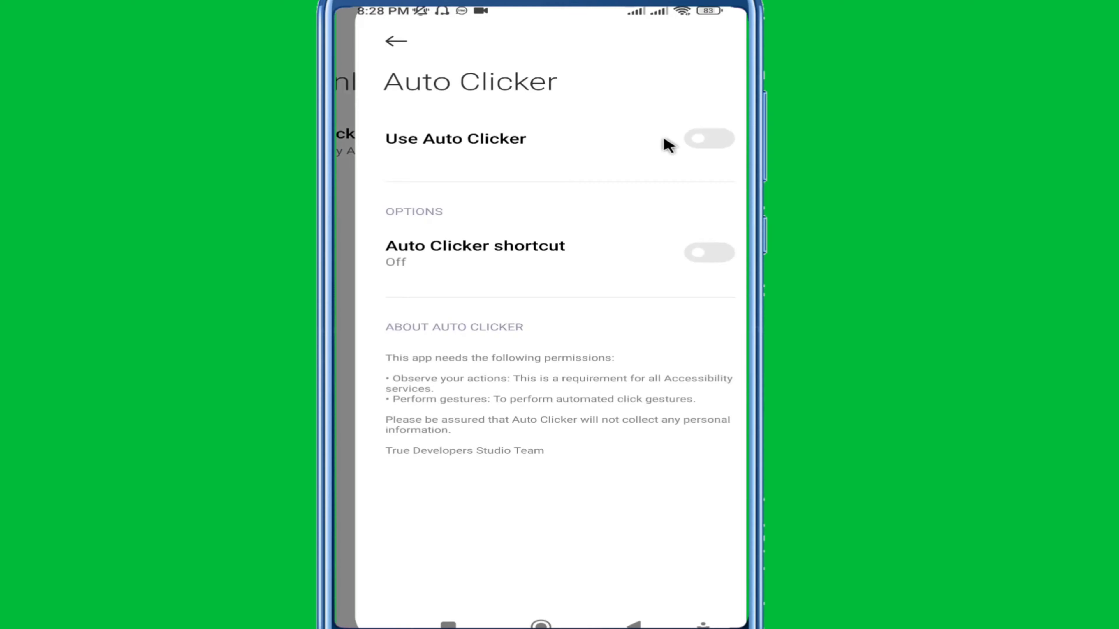
{"action": "left_click", "coordinate": [702, 140]}
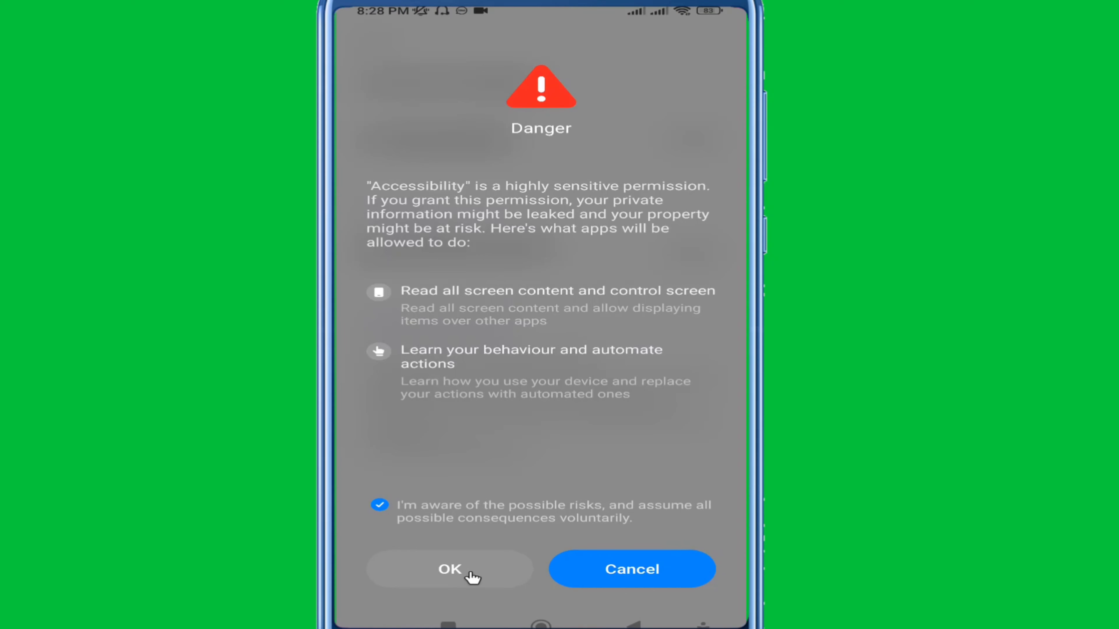
{"action": "left_click", "coordinate": [470, 574]}
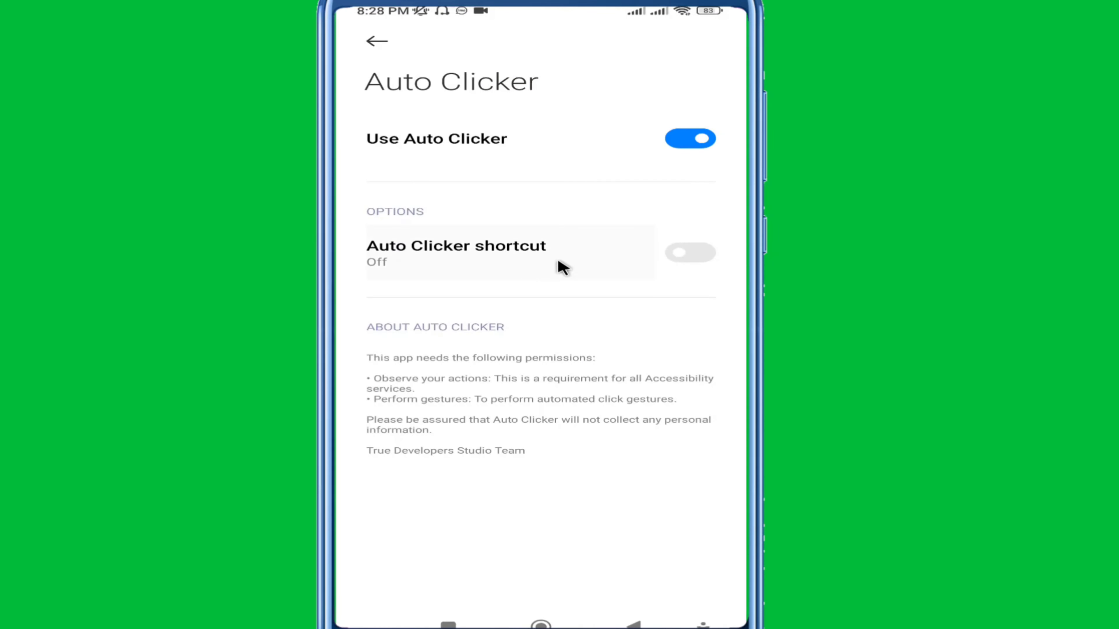
Enable the Auto Clicker shortcut and return to the Auto Clicker (Free) app.
{"action": "left_click", "coordinate": [681, 255]}
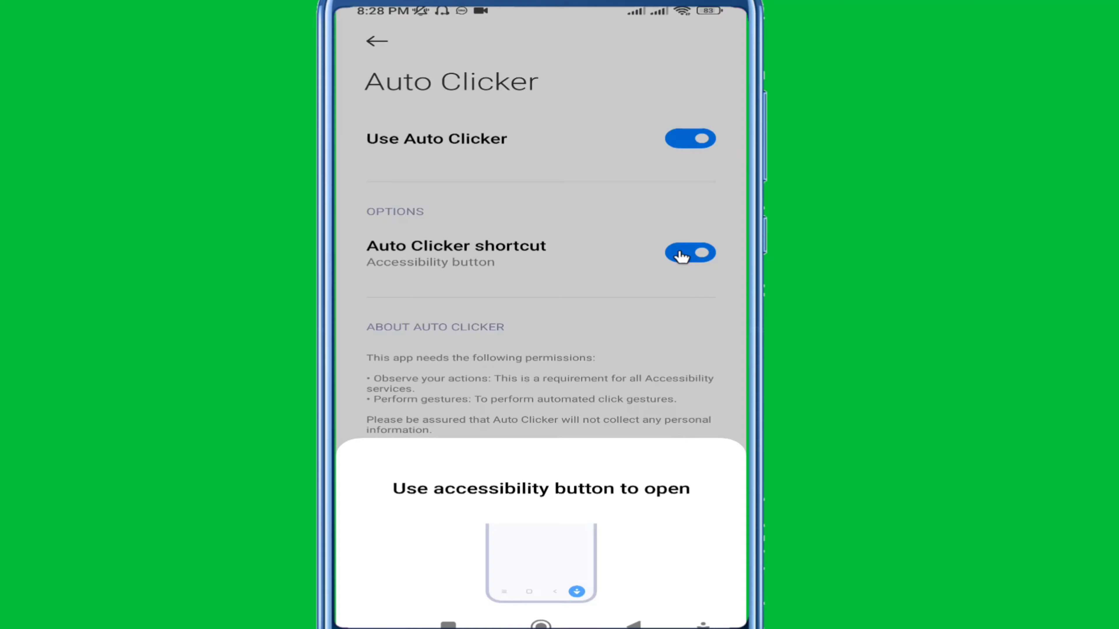
{"action": "left_click", "coordinate": [386, 132]}
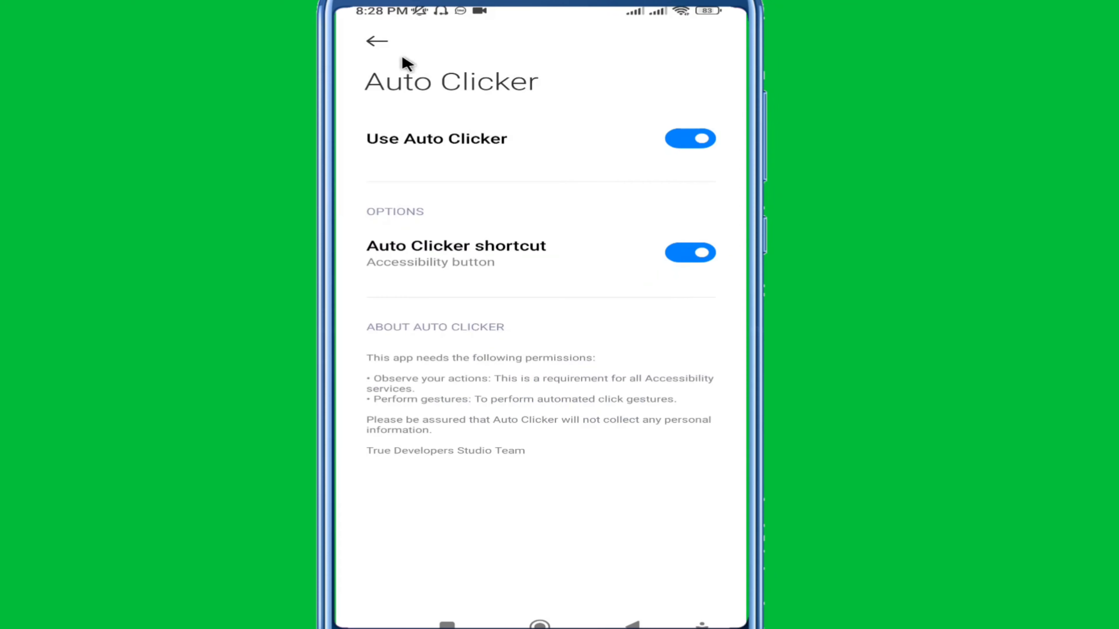
{"action": "left_click", "coordinate": [376, 42]}
{"action": "left_click", "coordinate": [375, 42]}
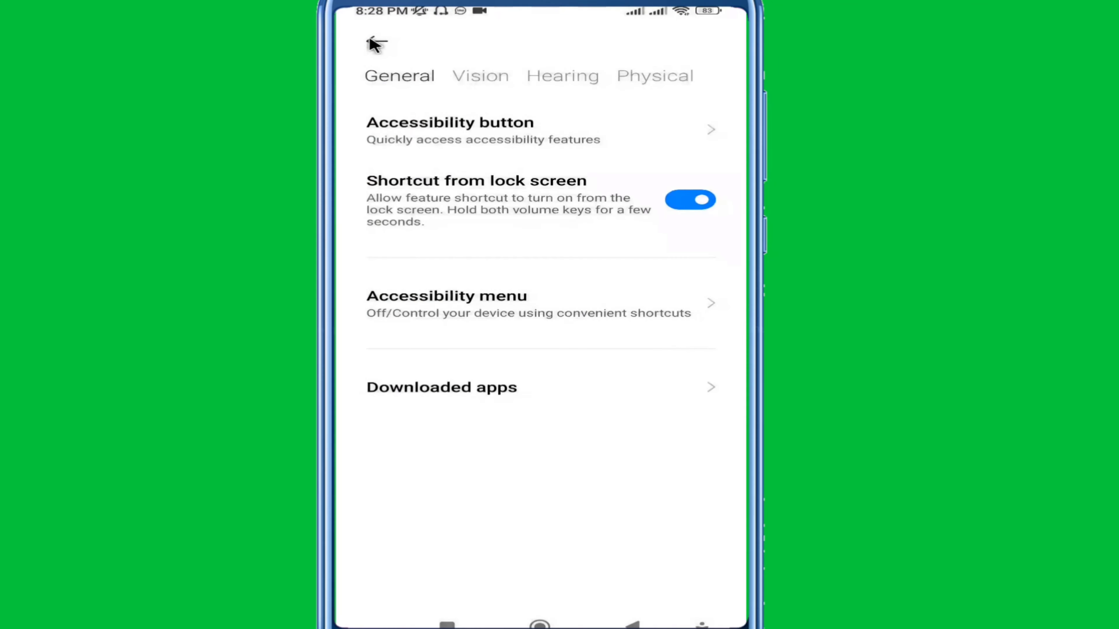
{"action": "left_click", "coordinate": [376, 42]}
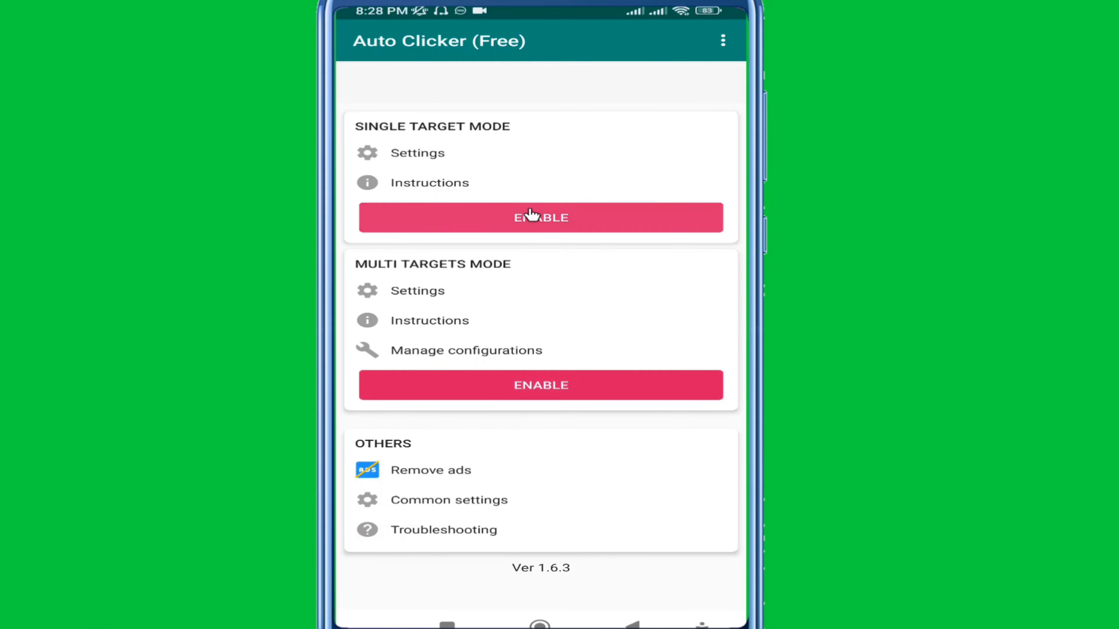
Enable Single Target mode, move the tap target into place, and return to the home screen.
{"action": "left_click", "coordinate": [534, 223]}
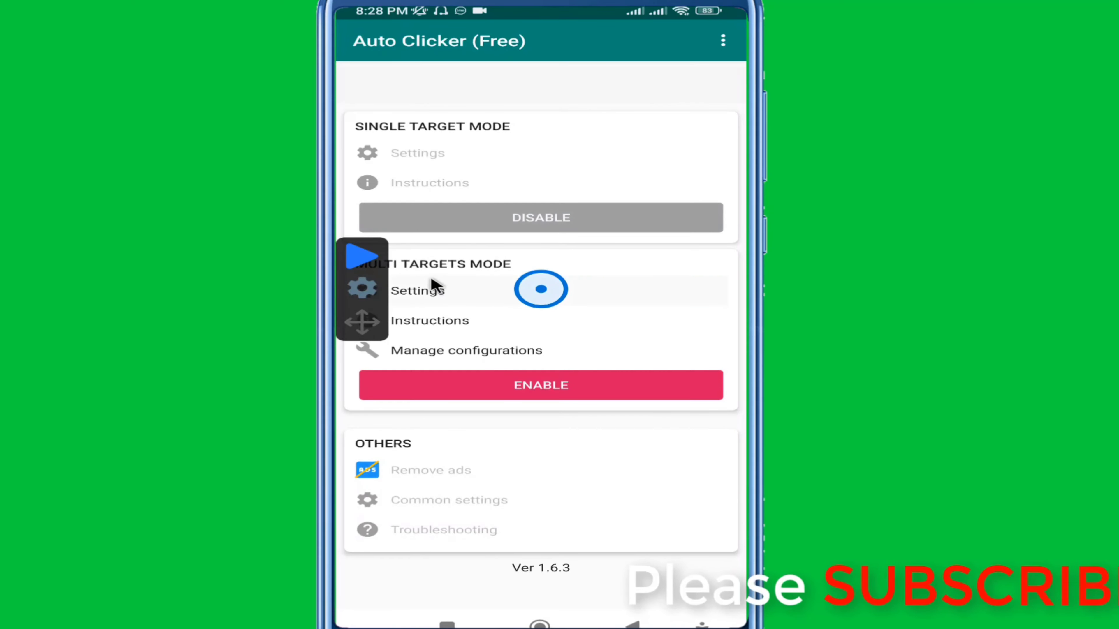
{"action": "left_click_drag", "start_coordinate": [541, 292], "coordinate": [621, 136]}
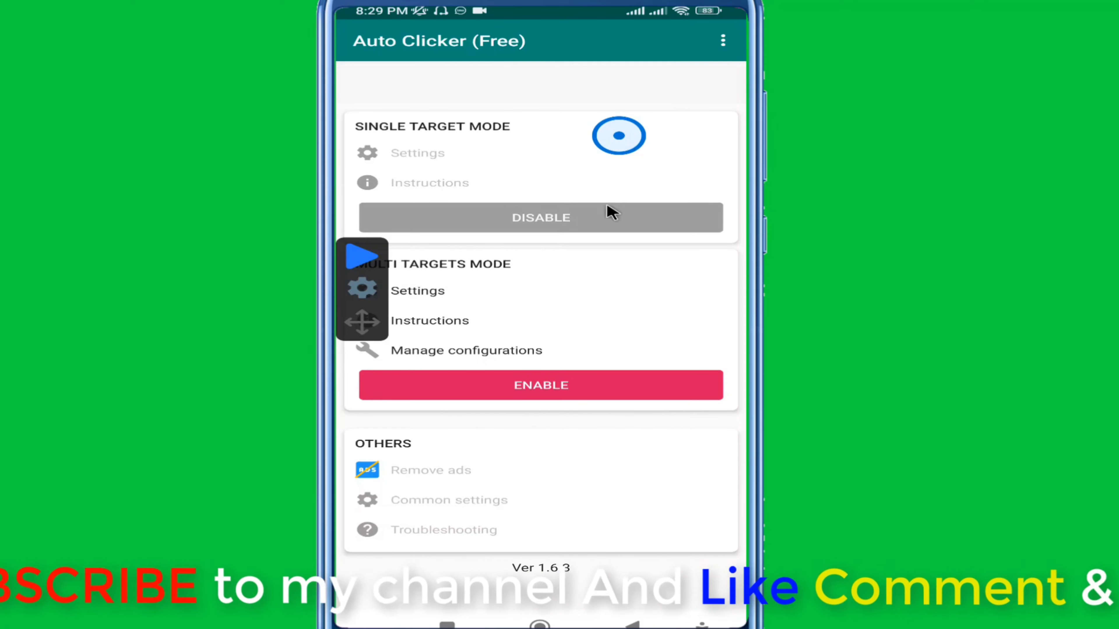
{"action": "left_click", "coordinate": [538, 624]}
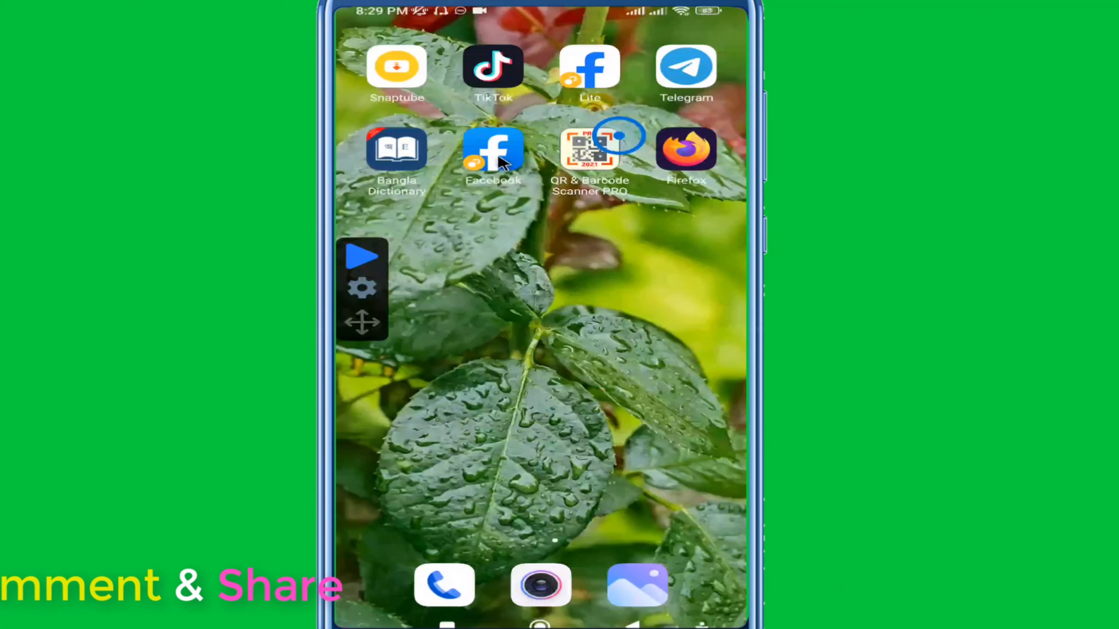
Open Facebook's Friends page, dismiss the removal warning, and scroll through the friend requests.
{"action": "left_click", "coordinate": [500, 156]}
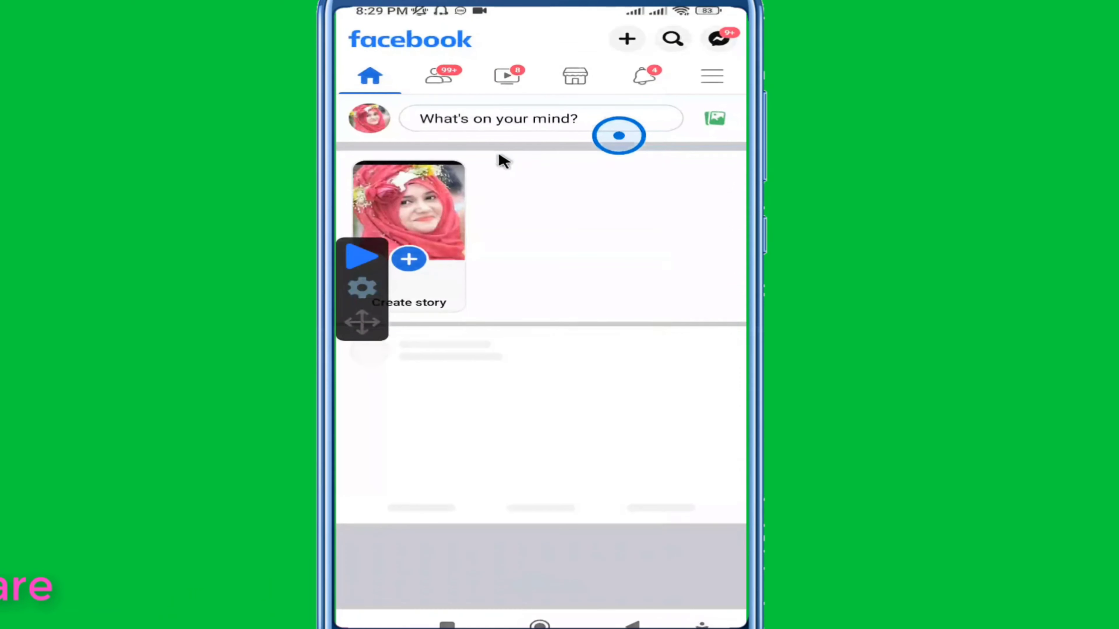
{"action": "left_click", "coordinate": [442, 78]}
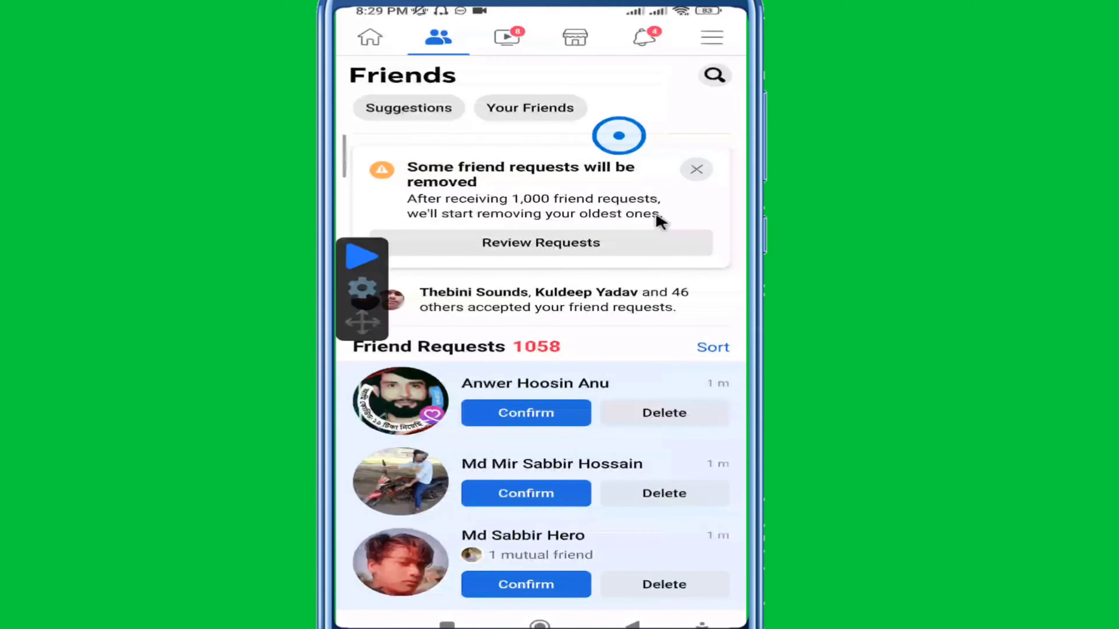
{"action": "left_click", "coordinate": [696, 171]}
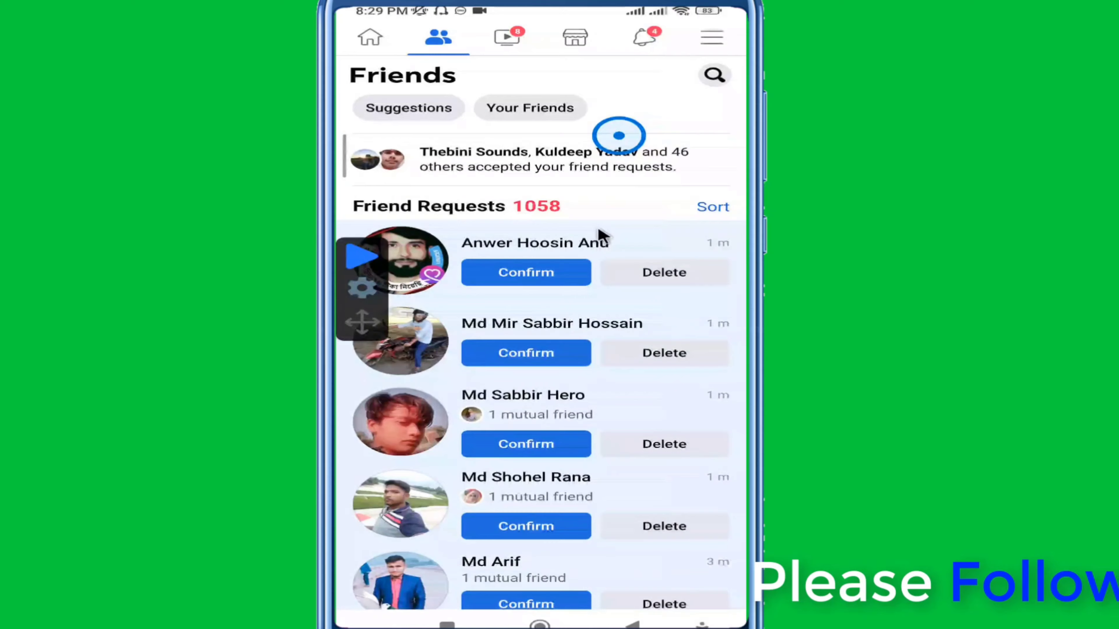
{"action": "scroll", "coordinate": [551, 234], "scroll_direction": "down", "scroll_amount": 5}
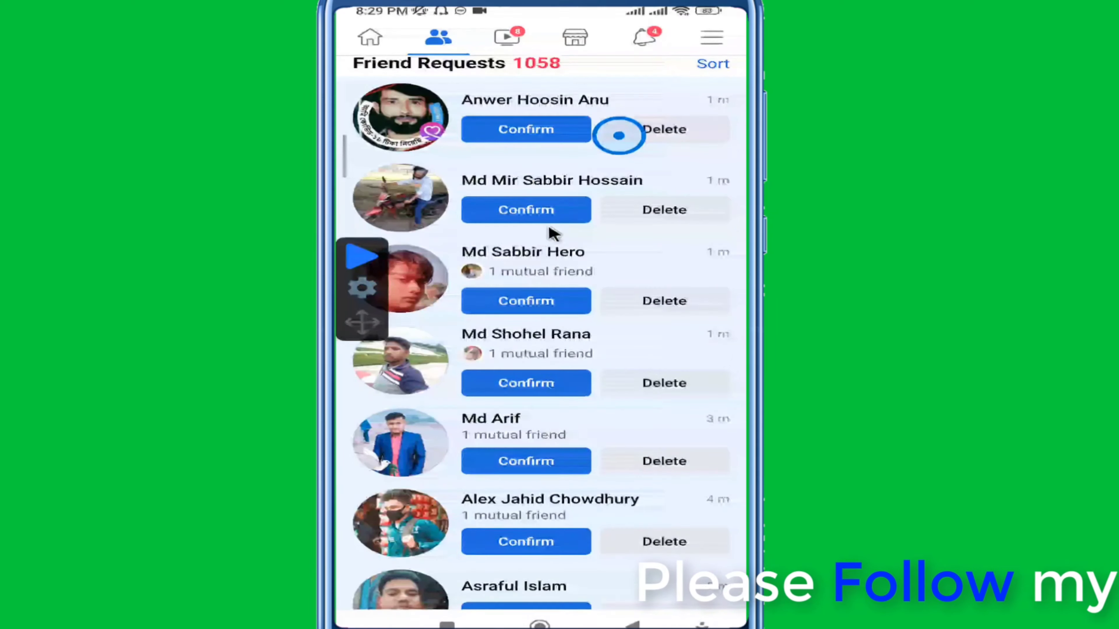
{"action": "scroll", "coordinate": [544, 134], "scroll_direction": "down", "scroll_amount": 2}
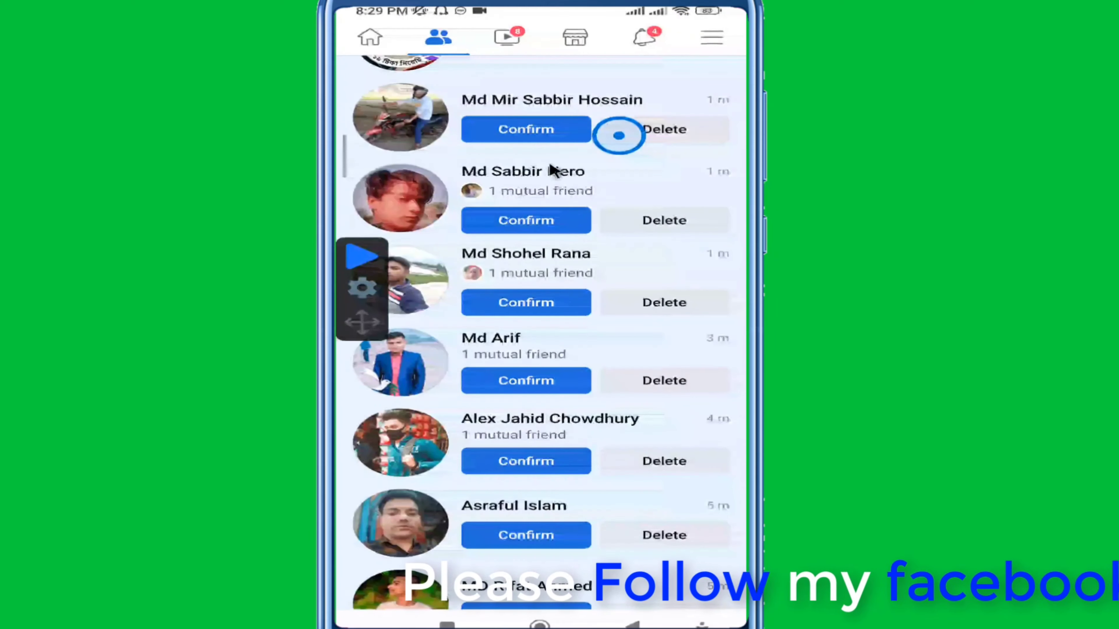
Change the click interval from 100 to 200, keeping Millisecond(s) as the unit.
{"action": "left_click", "coordinate": [362, 290]}
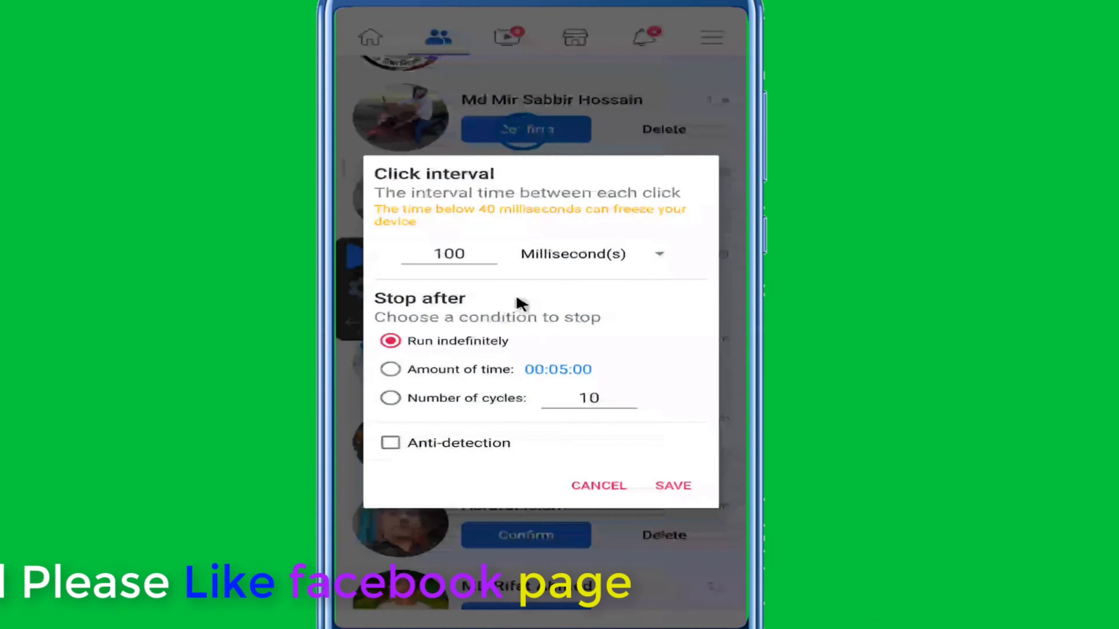
{"action": "left_click", "coordinate": [468, 253]}
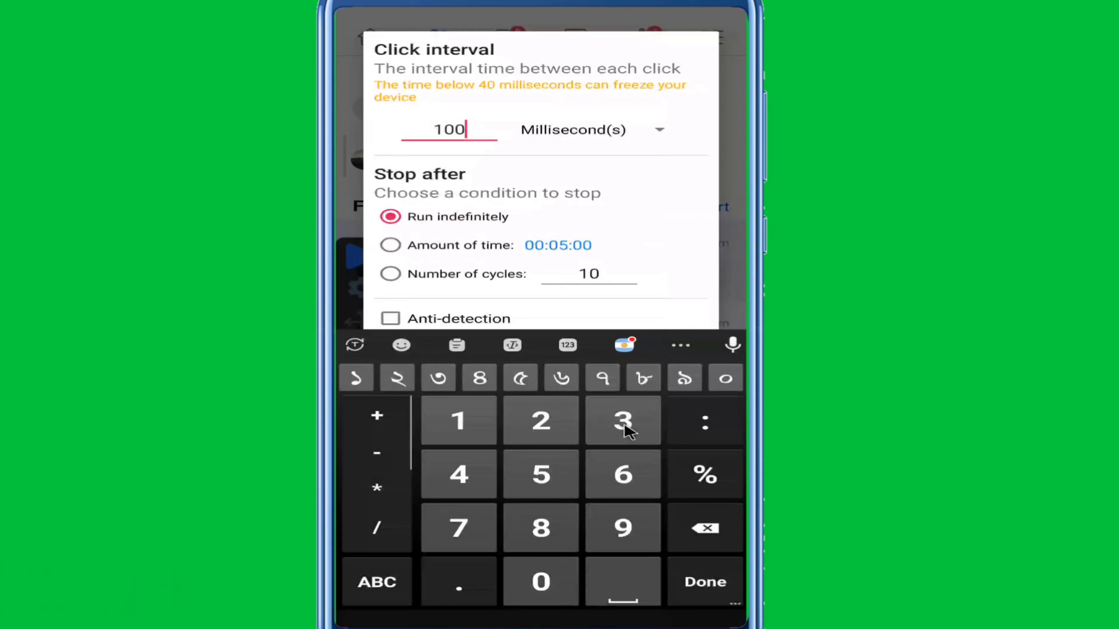
{"action": "left_click", "coordinate": [710, 534]}
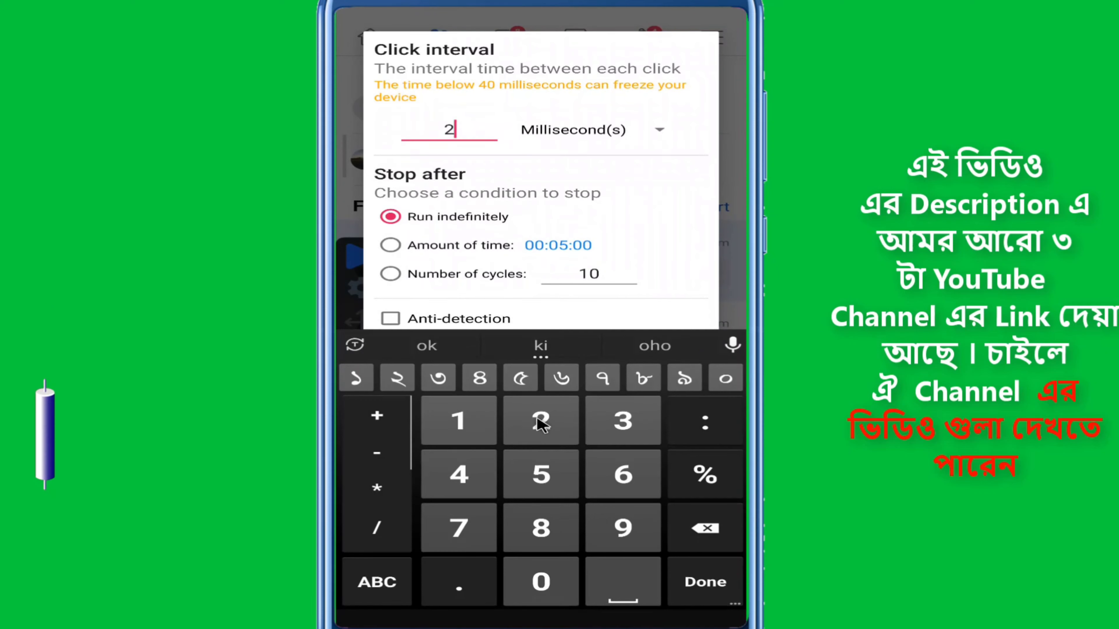
{"action": "type", "text": "200"}
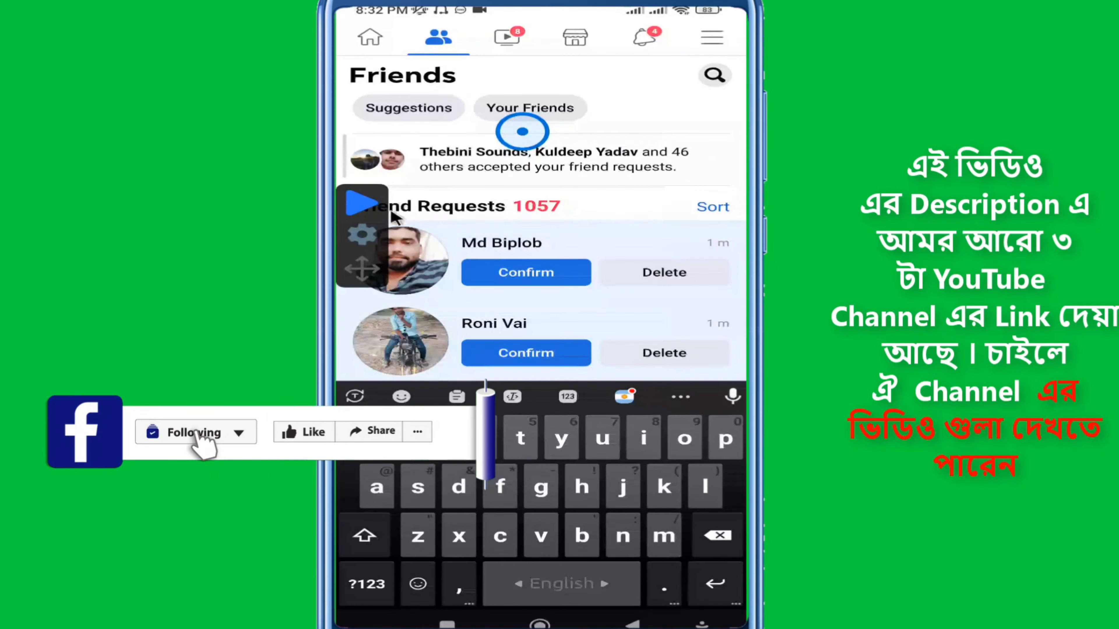
{"action": "left_click", "coordinate": [372, 239]}
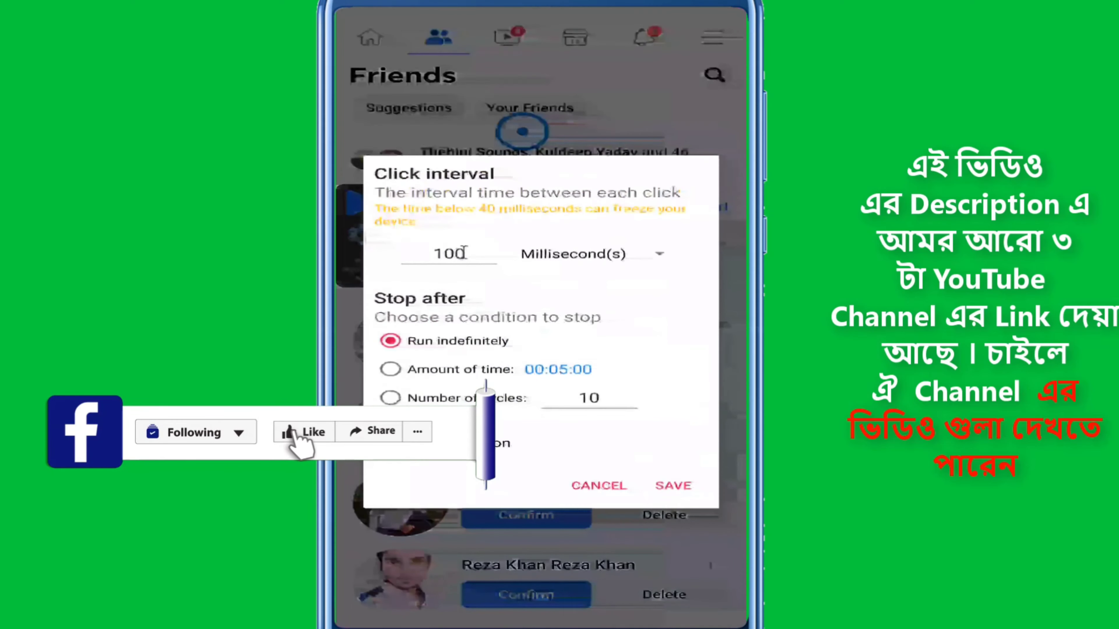
{"action": "left_click", "coordinate": [704, 536]}
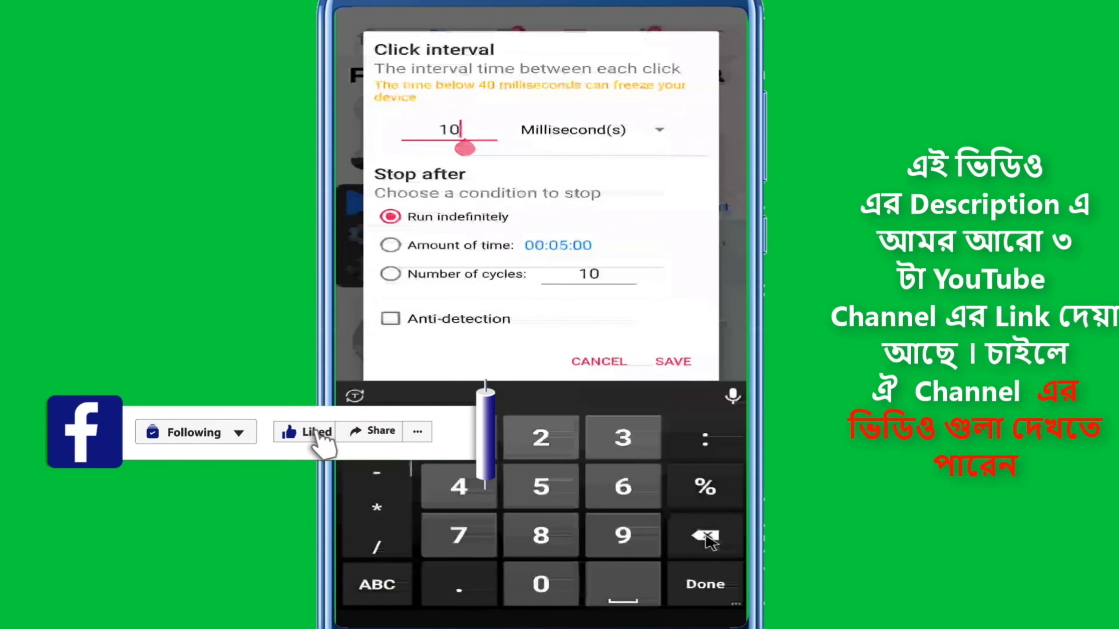
{"action": "left_click", "coordinate": [705, 535]}
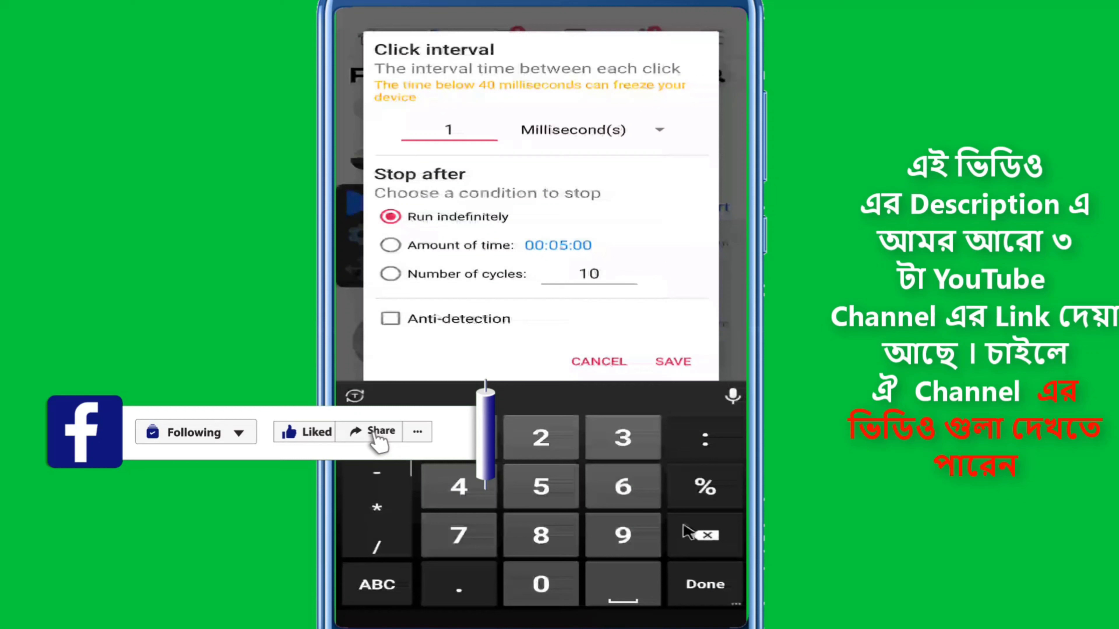
{"action": "left_click", "coordinate": [691, 546]}
{"action": "left_click", "coordinate": [541, 438]}
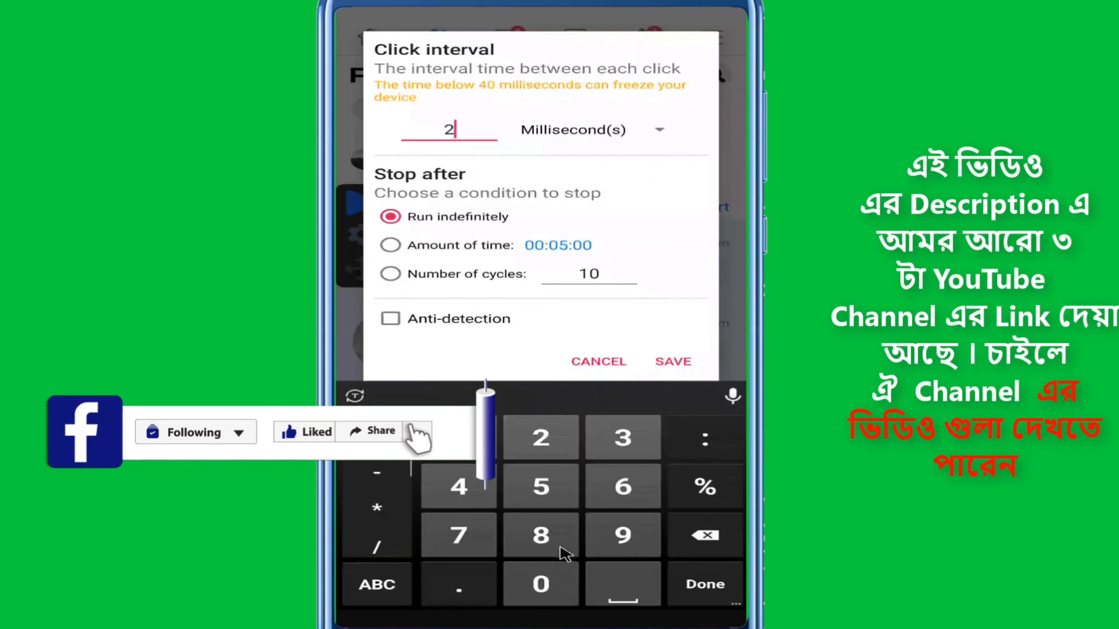
{"action": "left_click", "coordinate": [543, 585]}
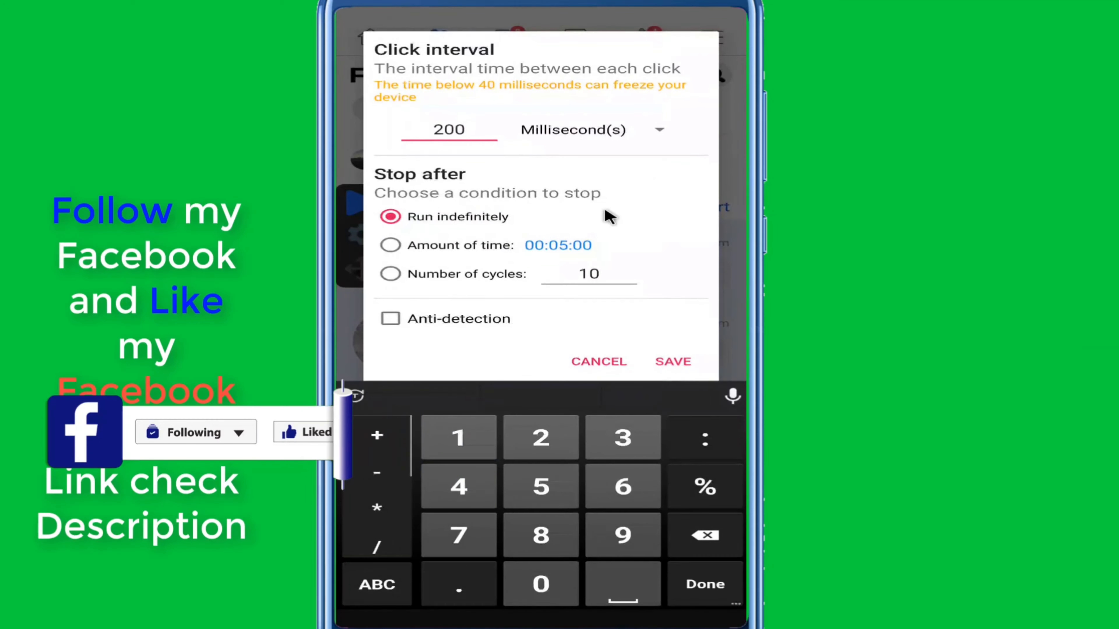
{"action": "left_click", "coordinate": [659, 133]}
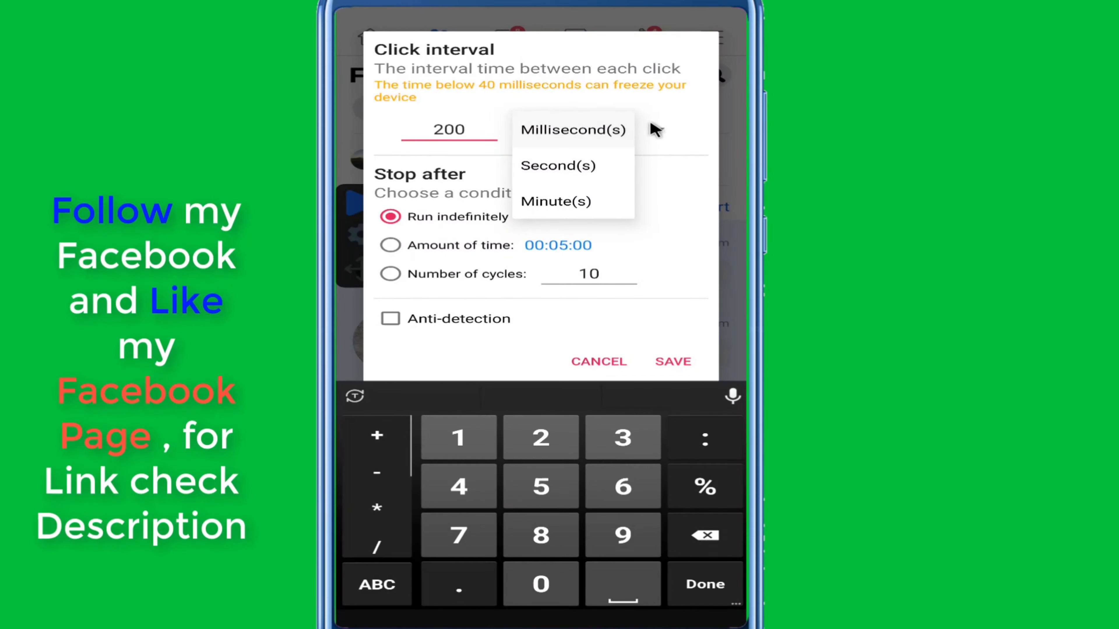
{"action": "left_click", "coordinate": [668, 111]}
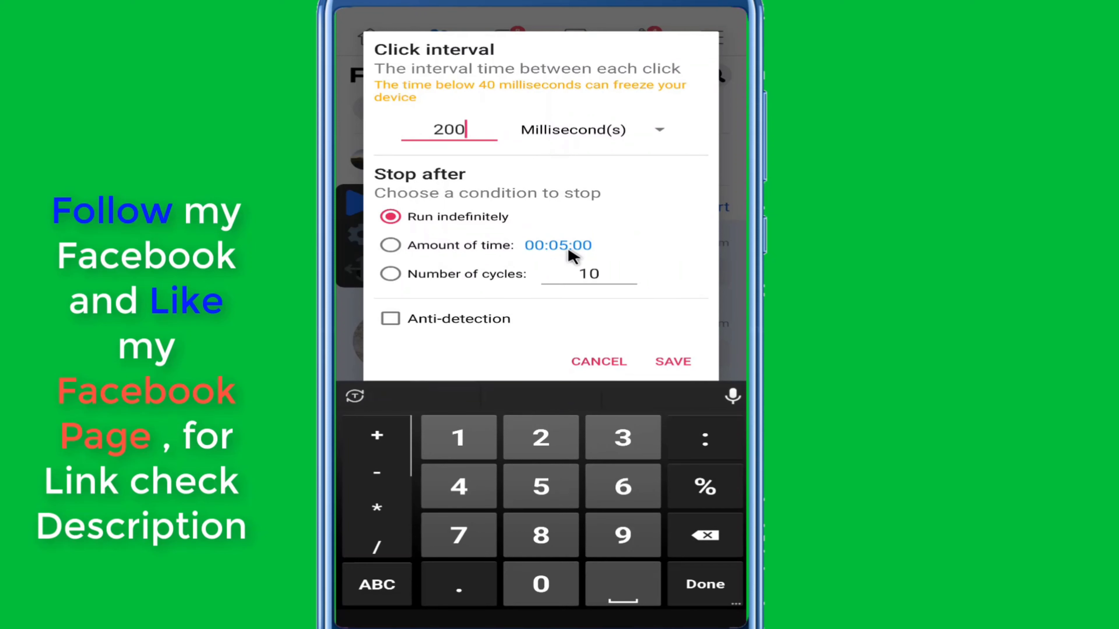
Switch the stop condition from a time limit to 100 cycles and save the settings.
{"action": "left_click", "coordinate": [390, 245]}
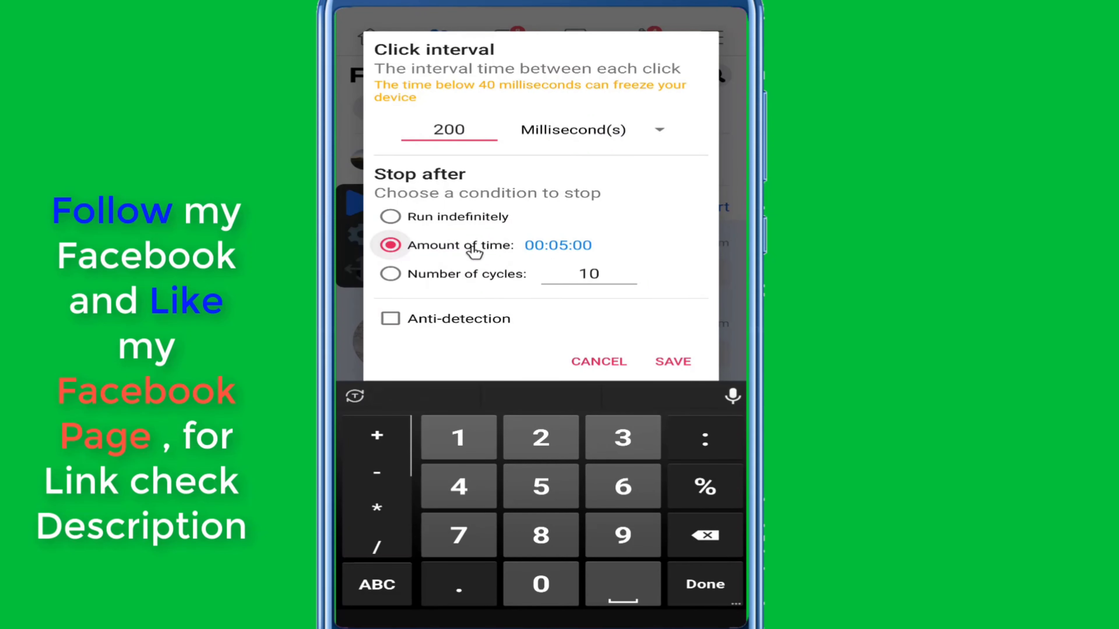
{"action": "left_click", "coordinate": [577, 247]}
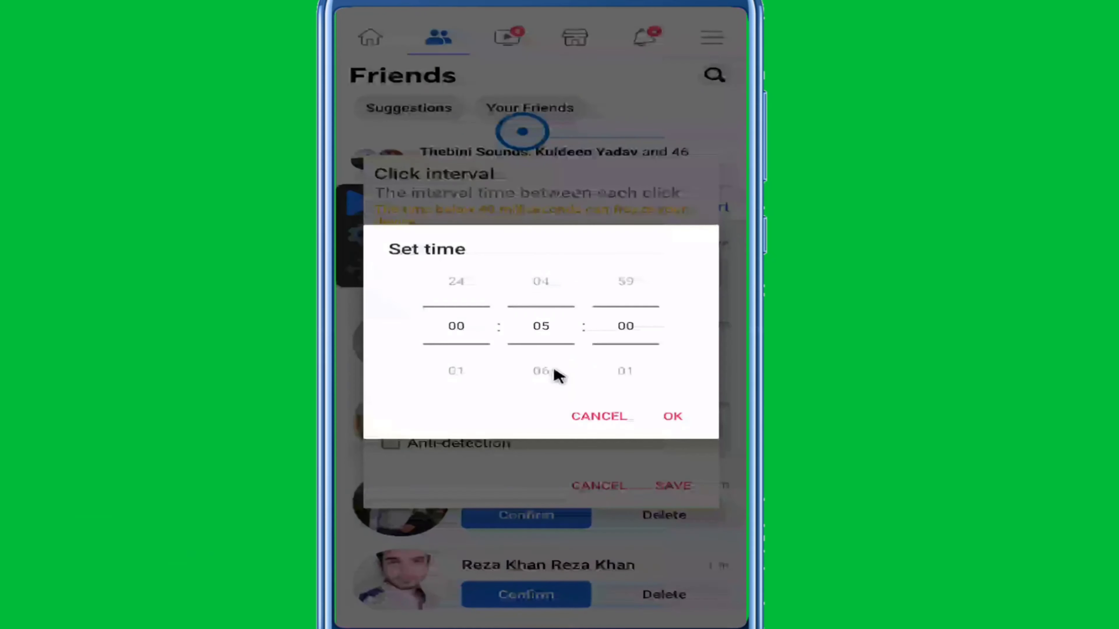
{"action": "left_click", "coordinate": [595, 416]}
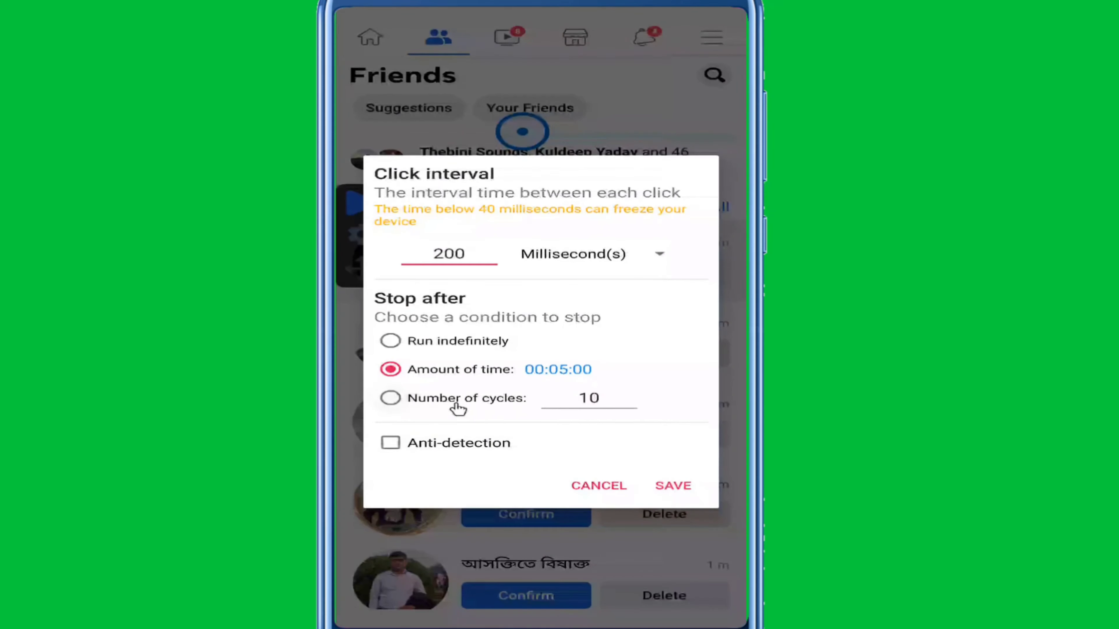
{"action": "left_click", "coordinate": [609, 401]}
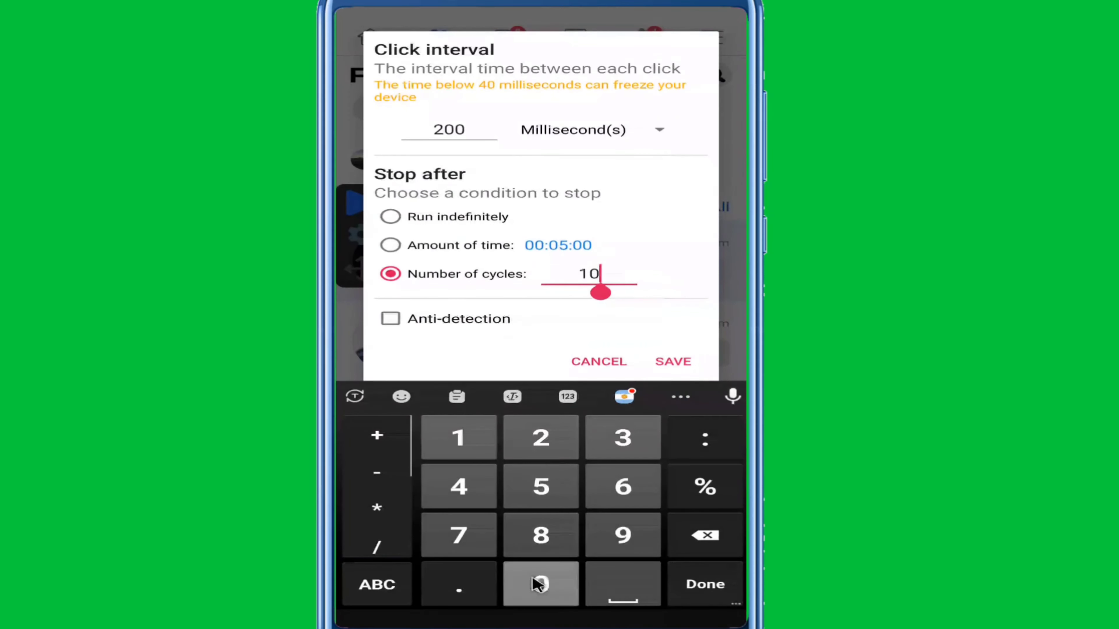
{"action": "type", "text": "0"}
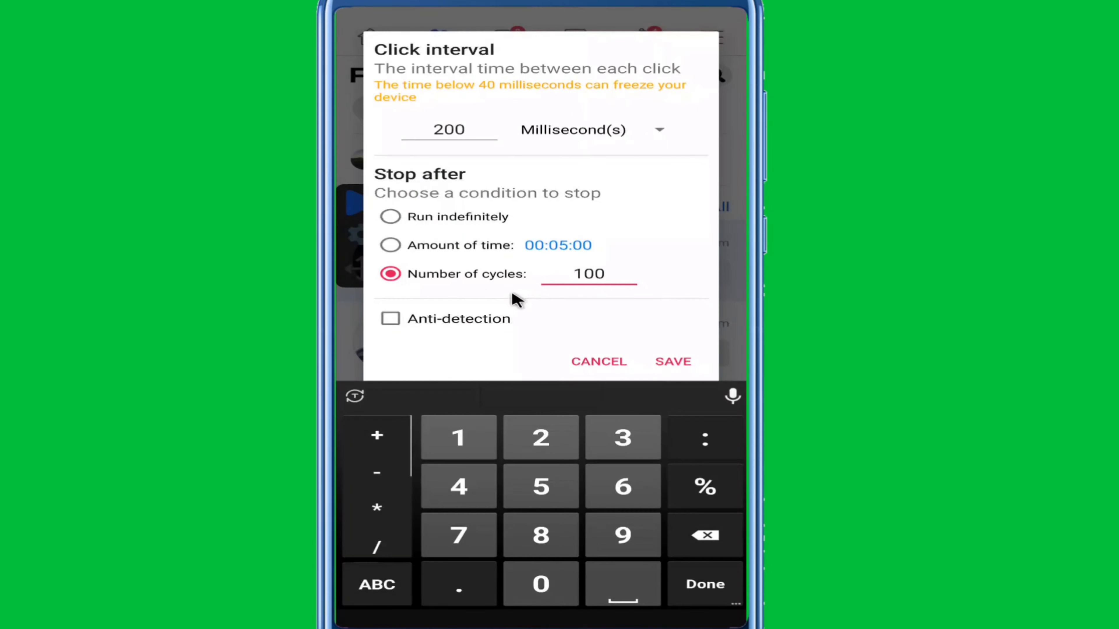
{"action": "left_click", "coordinate": [673, 361]}
Place the click target on a friend request's Confirm button and accept the first request.
{"action": "left_click_drag", "start_coordinate": [523, 133], "coordinate": [558, 210]}
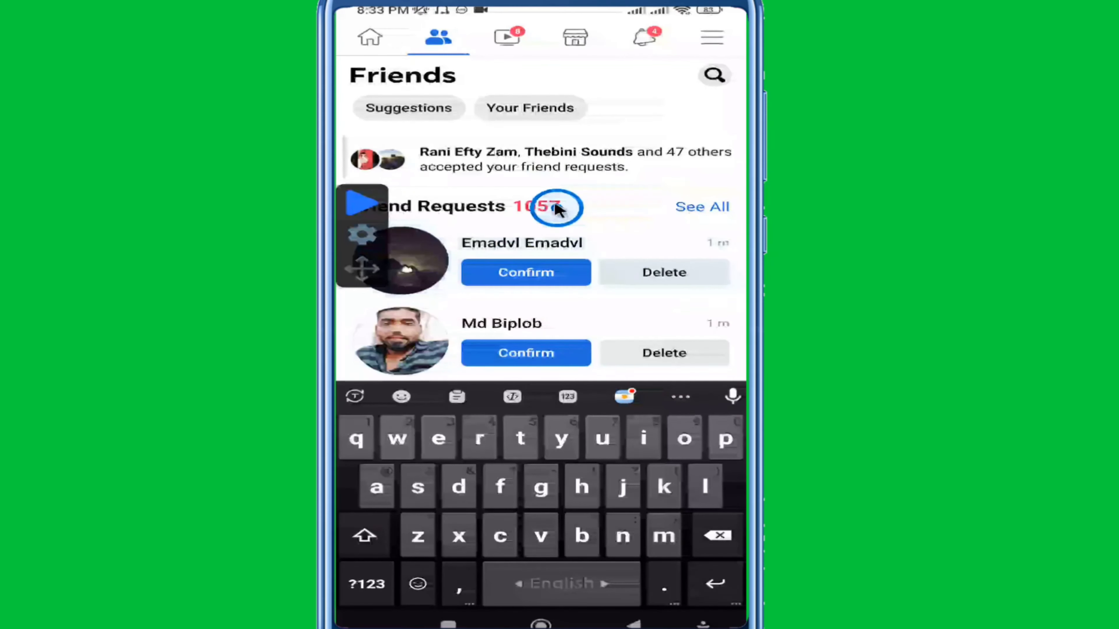
{"action": "left_click_drag", "start_coordinate": [511, 266], "coordinate": [519, 277]}
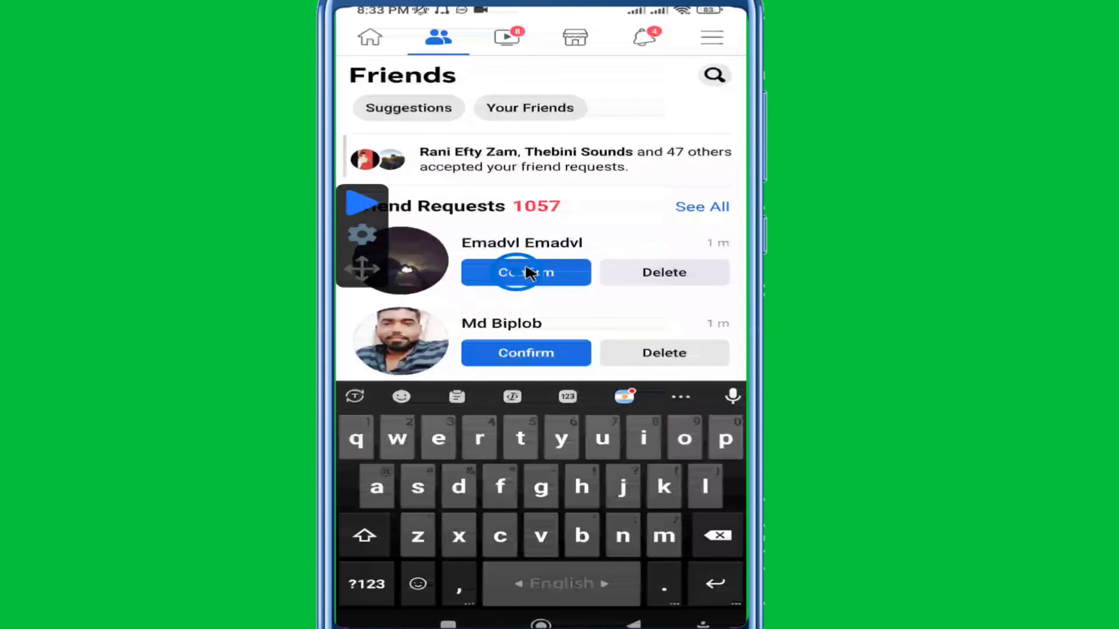
{"action": "left_click", "coordinate": [571, 276]}
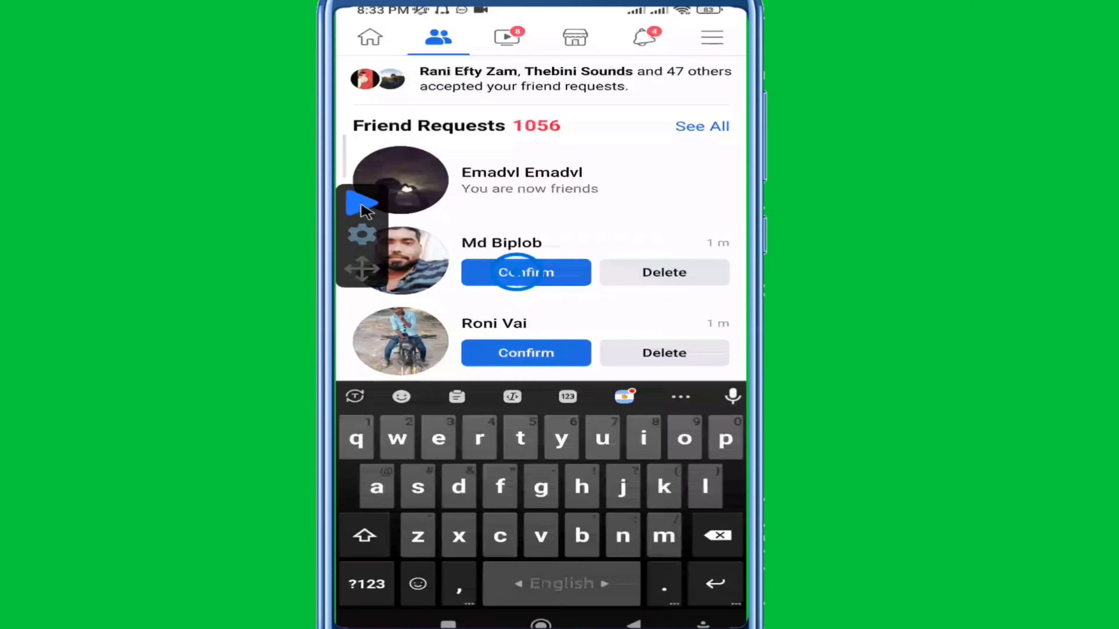
Run the auto-clicker to accept more friend requests, then pause it and move the floating controls.
{"action": "left_click", "coordinate": [361, 205]}
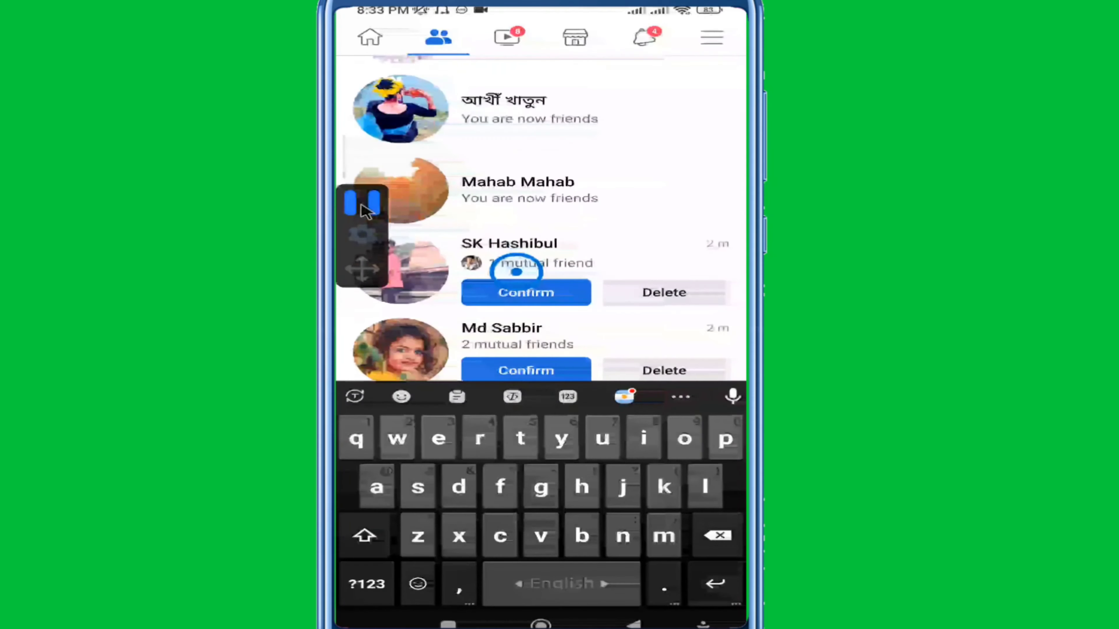
{"action": "left_click", "coordinate": [364, 207]}
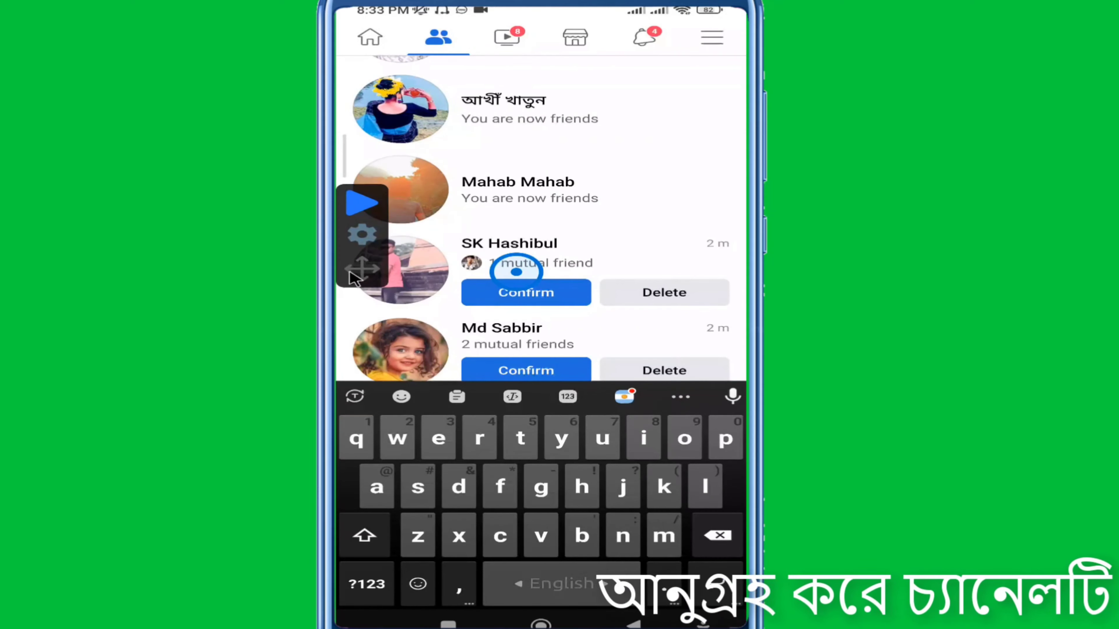
{"action": "mouse_move", "coordinate": [351, 277]}
{"action": "left_mouse_down"}
{"action": "mouse_move", "coordinate": [460, 228]}
{"action": "mouse_move", "coordinate": [630, 236]}
{"action": "mouse_move", "coordinate": [365, 260]}
{"action": "mouse_move", "coordinate": [365, 289]}
{"action": "left_mouse_up"}
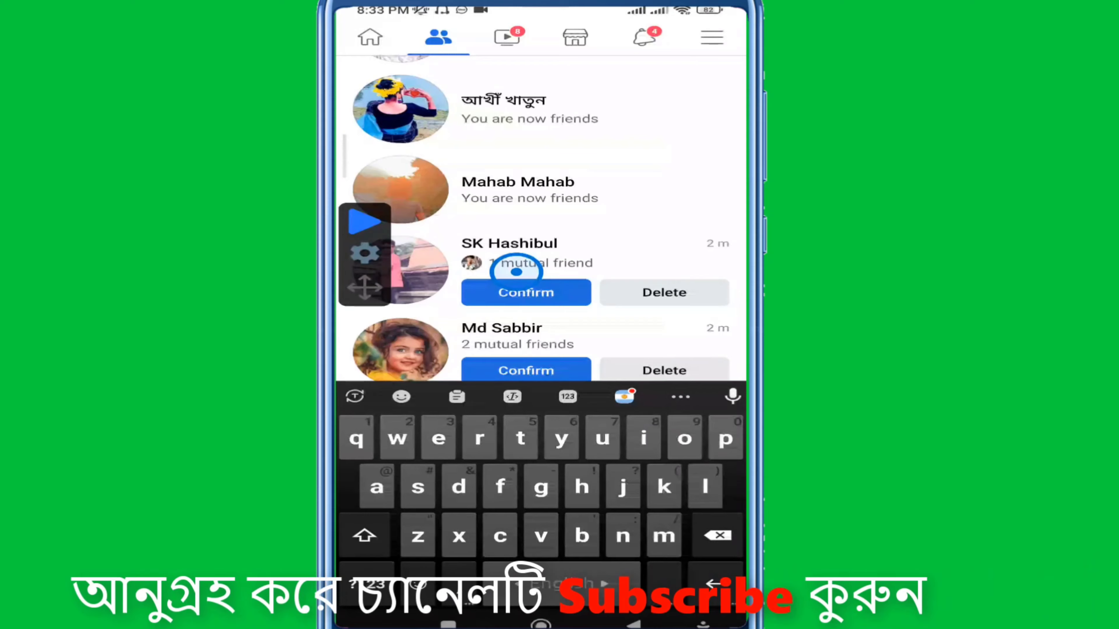
Go to the home screen, launch Auto Clicker and enable Multi Targets Mode.
{"action": "key", "text": "super"}
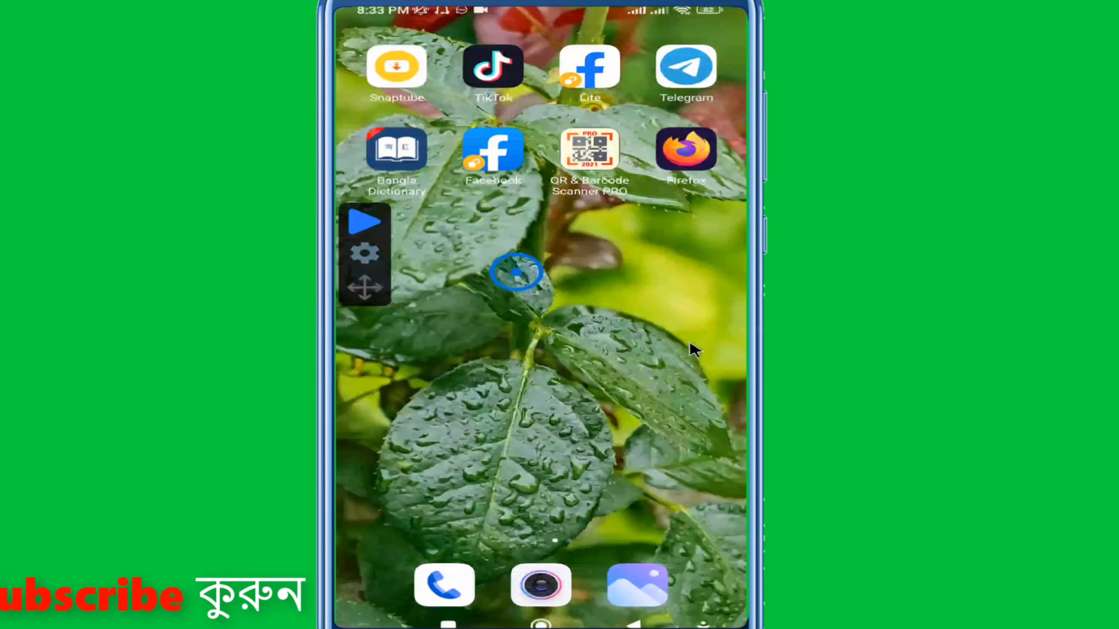
{"action": "left_click_drag", "start_coordinate": [693, 350], "coordinate": [485, 348]}
{"action": "left_click", "coordinate": [502, 328]}
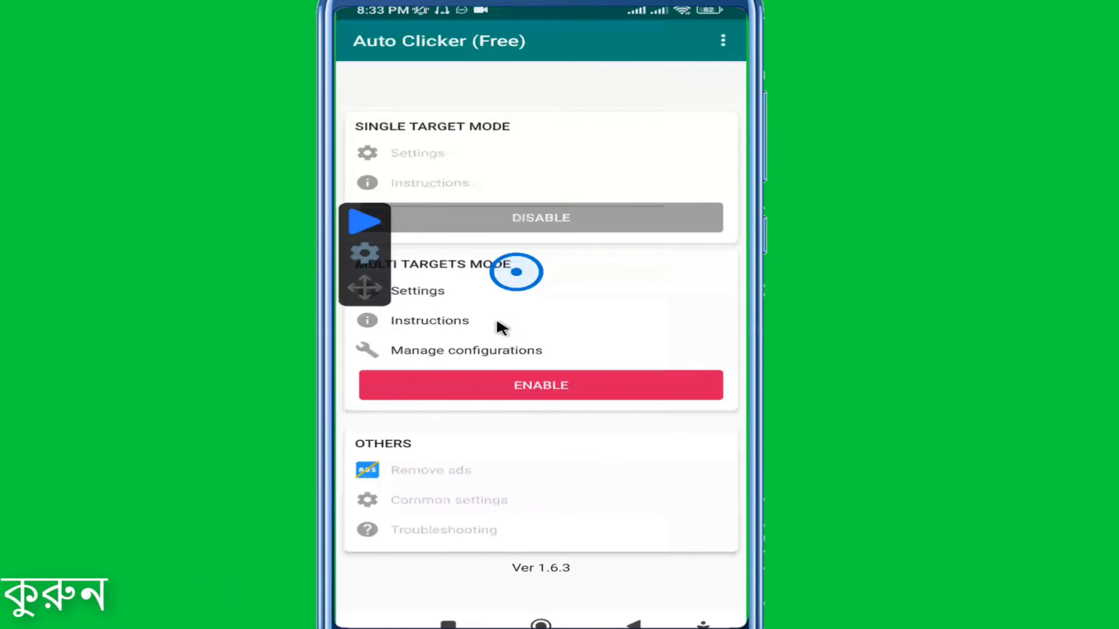
{"action": "left_click", "coordinate": [526, 387]}
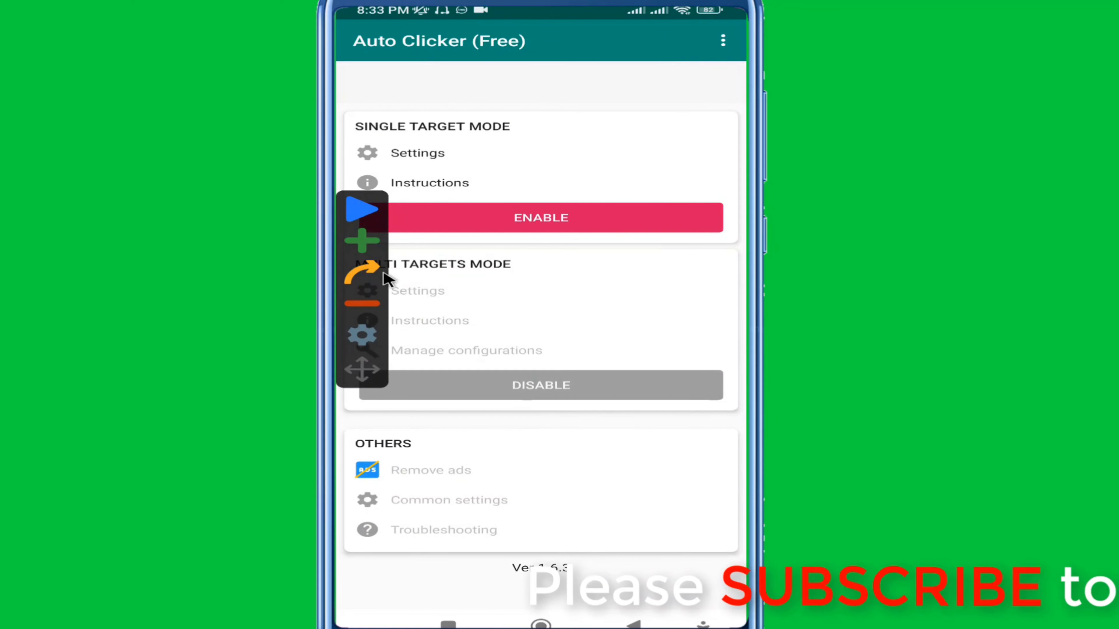
Add click targets 1 and 2, moving target 1 right and target 2 lower.
{"action": "left_click", "coordinate": [364, 243]}
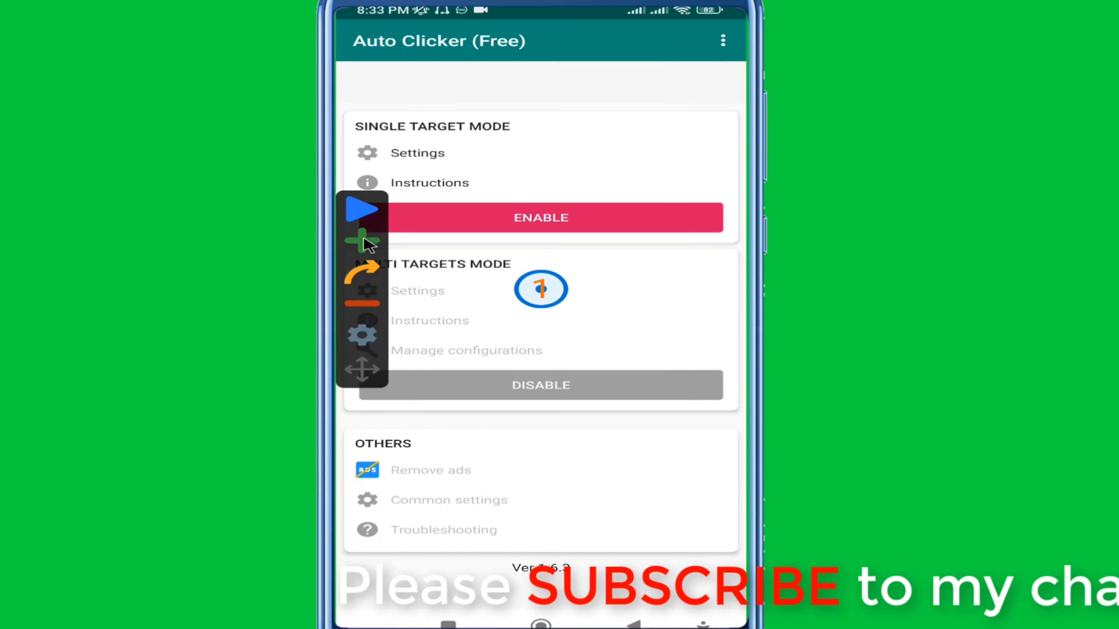
{"action": "left_click_drag", "start_coordinate": [548, 293], "coordinate": [639, 314]}
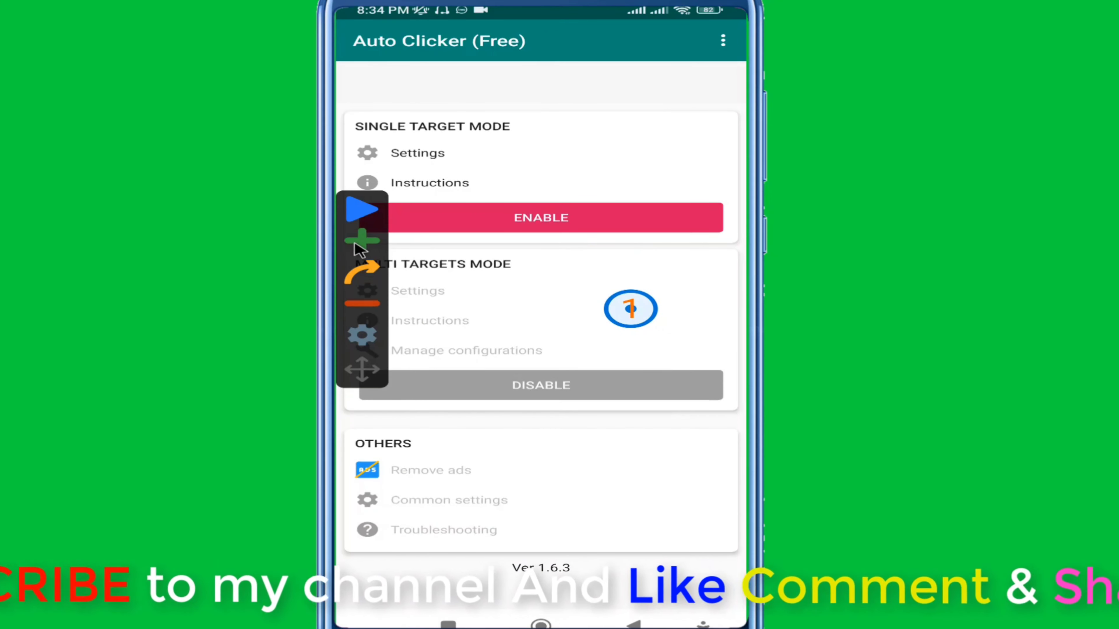
{"action": "left_click", "coordinate": [364, 243]}
{"action": "left_click_drag", "start_coordinate": [530, 291], "coordinate": [607, 460]}
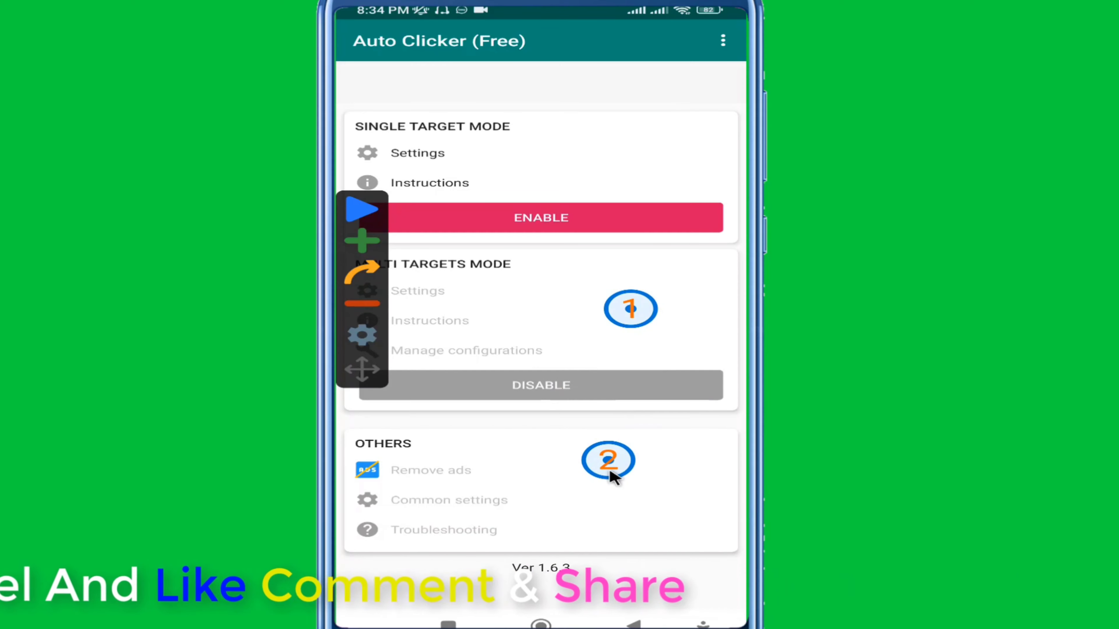
Open the contact's Messenger chat with the keyboard up and put target 1 on the 'i' key.
{"action": "key", "text": "Home"}
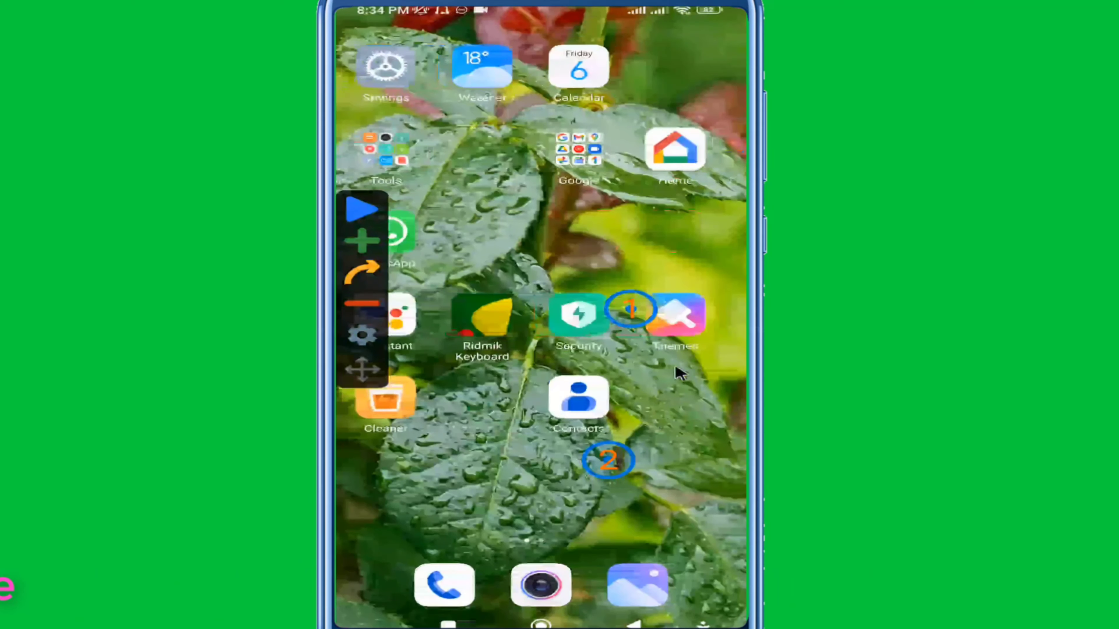
{"action": "left_click", "coordinate": [672, 408]}
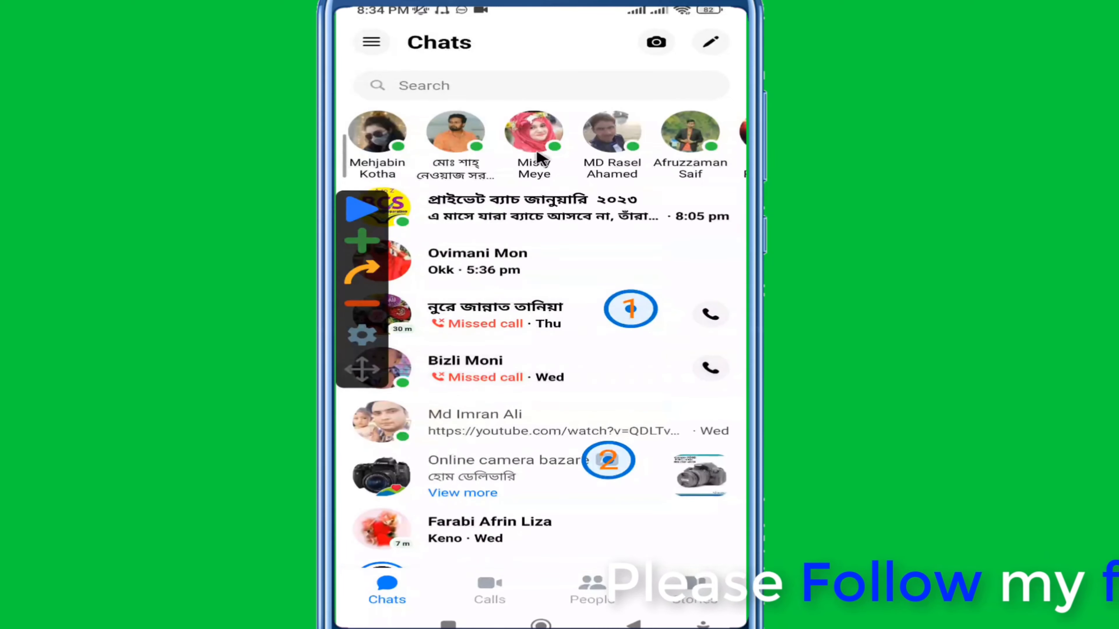
{"action": "left_click", "coordinate": [535, 142]}
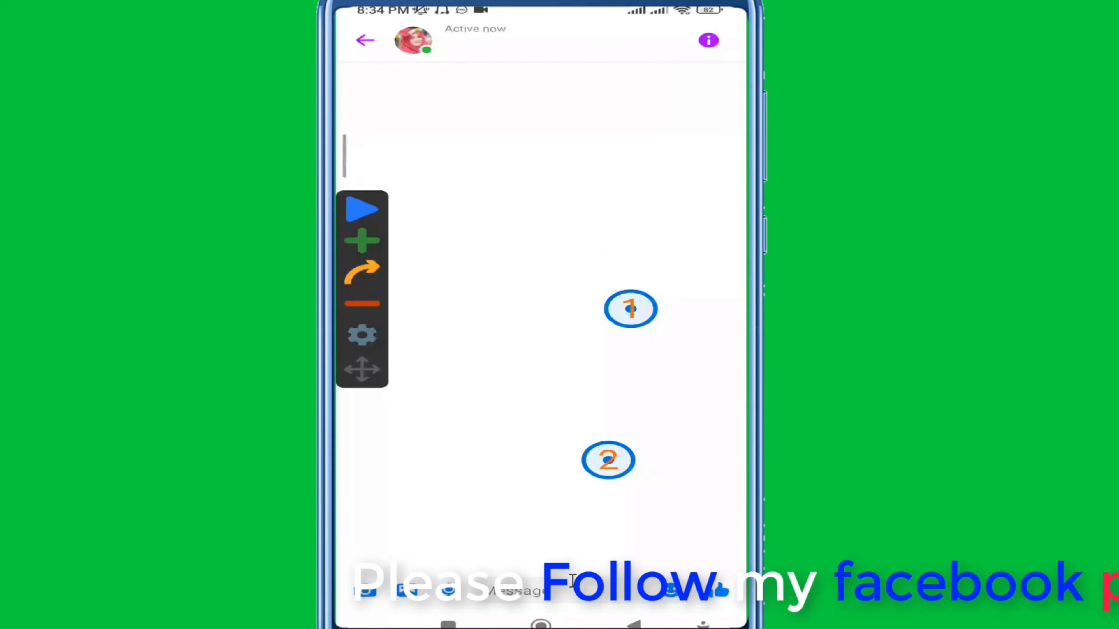
{"action": "left_click", "coordinate": [567, 590]}
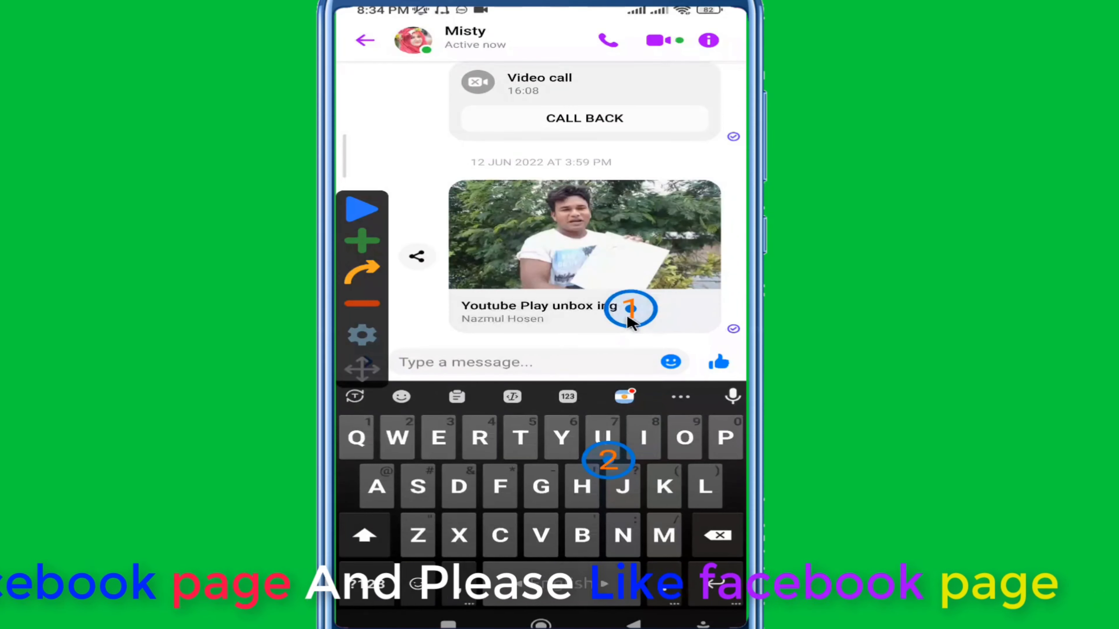
{"action": "mouse_move", "coordinate": [630, 308]}
{"action": "left_mouse_down"}
{"action": "mouse_move", "coordinate": [687, 318]}
{"action": "mouse_move", "coordinate": [465, 429]}
{"action": "mouse_move", "coordinate": [412, 481]}
{"action": "mouse_move", "coordinate": [599, 531]}
{"action": "mouse_move", "coordinate": [677, 501]}
{"action": "mouse_move", "coordinate": [673, 454]}
{"action": "mouse_move", "coordinate": [646, 443]}
{"action": "left_mouse_up"}
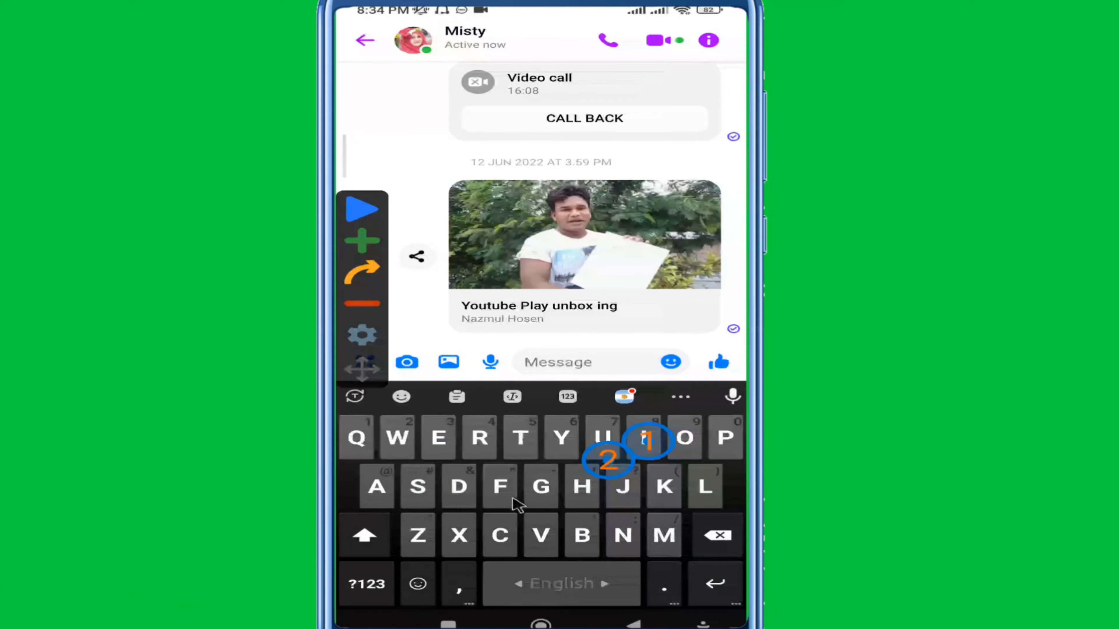
Switch the keyboard to lowercase and move target 4 onto the 'o' key.
{"action": "left_click", "coordinate": [359, 535]}
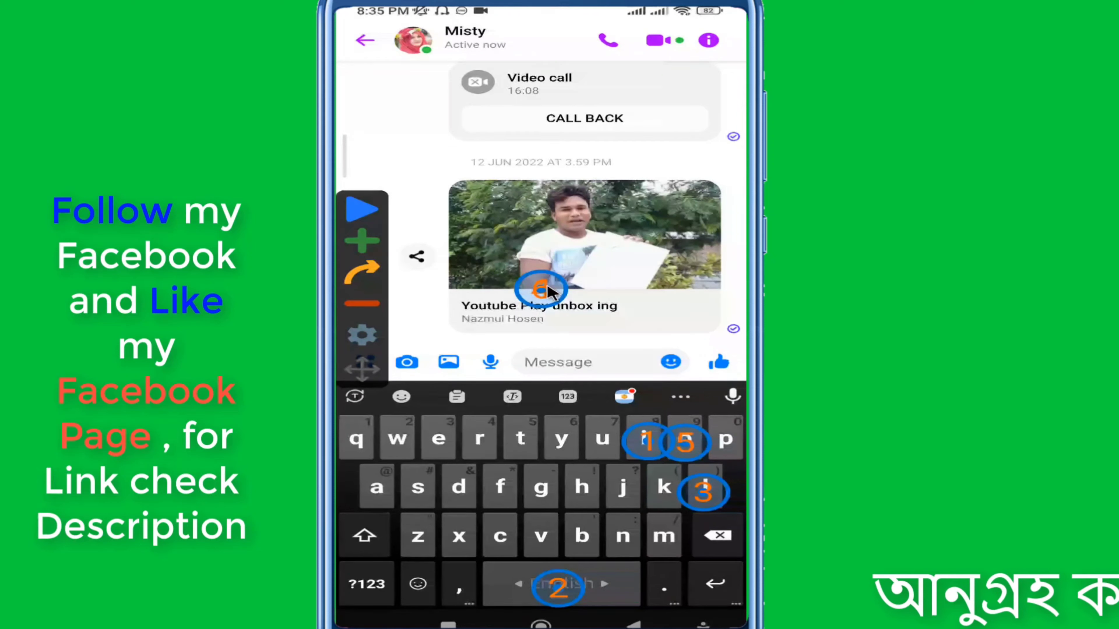
{"action": "mouse_move", "coordinate": [548, 291]}
{"action": "left_mouse_down"}
{"action": "mouse_move", "coordinate": [533, 368]}
{"action": "mouse_move", "coordinate": [556, 401]}
{"action": "mouse_move", "coordinate": [548, 378]}
{"action": "mouse_move", "coordinate": [468, 320]}
{"action": "left_mouse_up"}
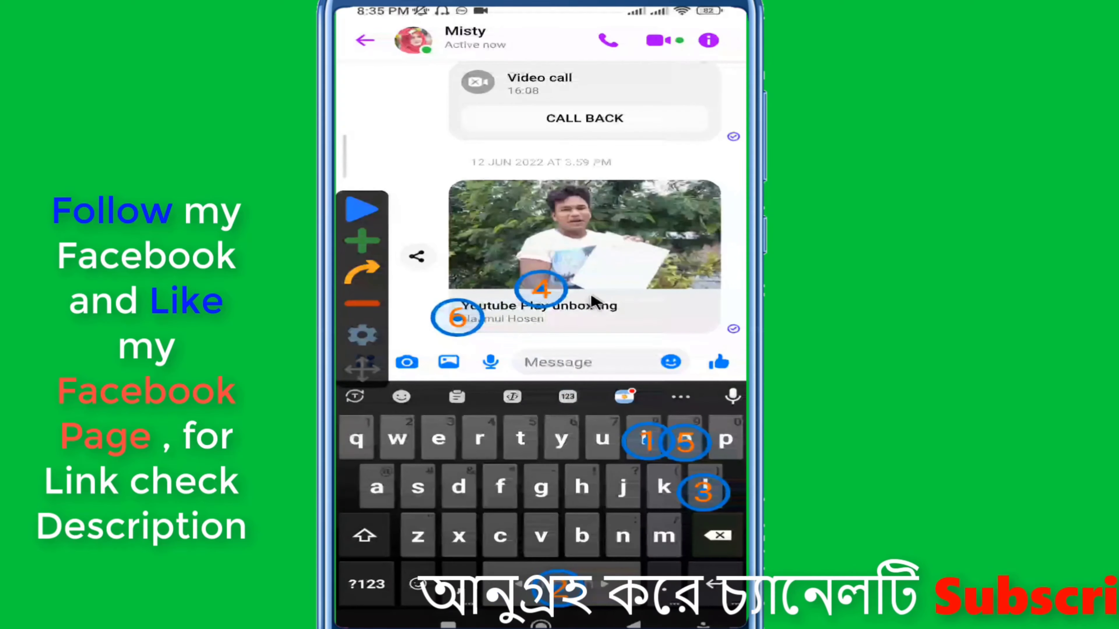
{"action": "mouse_move", "coordinate": [547, 293]}
{"action": "left_mouse_down"}
{"action": "mouse_move", "coordinate": [604, 401]}
{"action": "mouse_move", "coordinate": [604, 461]}
{"action": "mouse_move", "coordinate": [619, 470]}
{"action": "mouse_move", "coordinate": [587, 446]}
{"action": "left_mouse_up"}
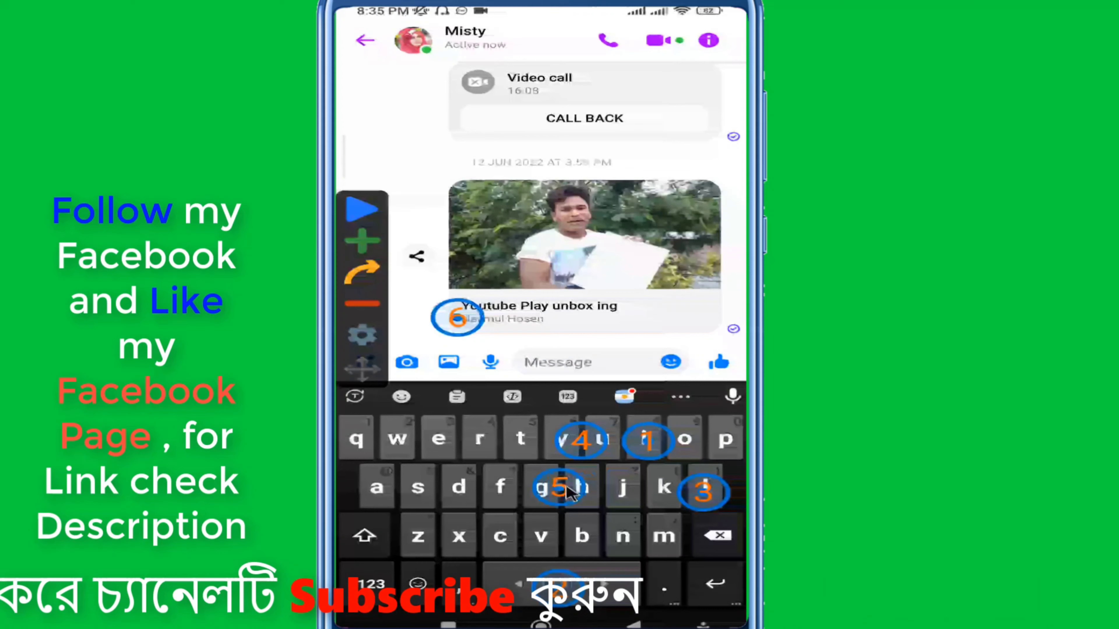
{"action": "left_click_drag", "start_coordinate": [581, 441], "coordinate": [686, 438]}
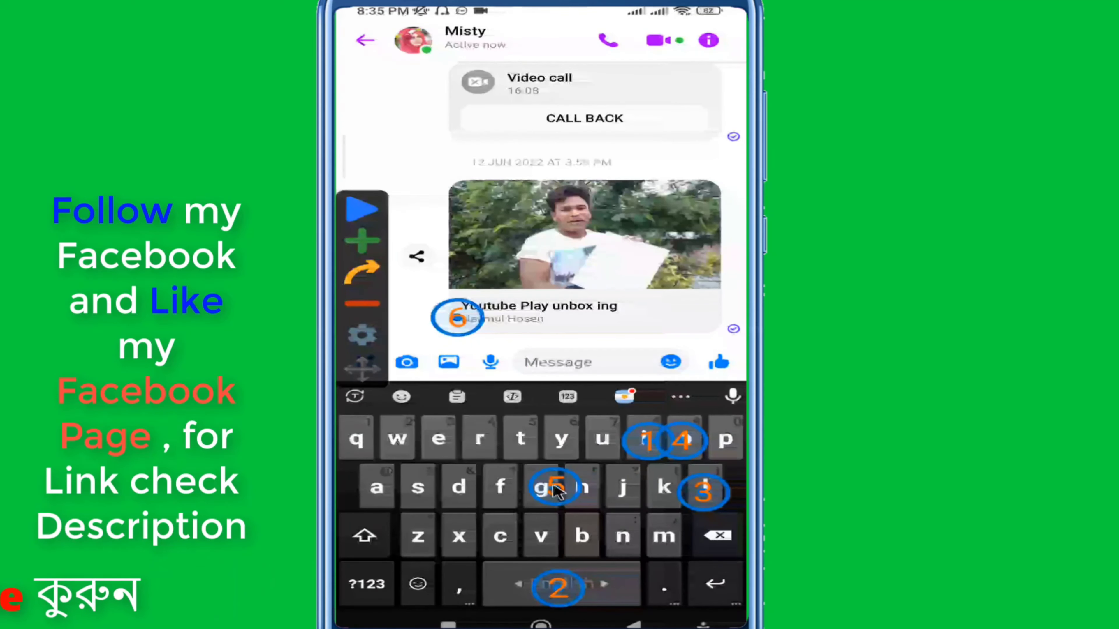
Put targets 5 and 6 on 'v' and 'e', and add target 7 on 'u'.
{"action": "left_click_drag", "start_coordinate": [556, 491], "coordinate": [544, 533]}
{"action": "left_click_drag", "start_coordinate": [457, 315], "coordinate": [445, 442]}
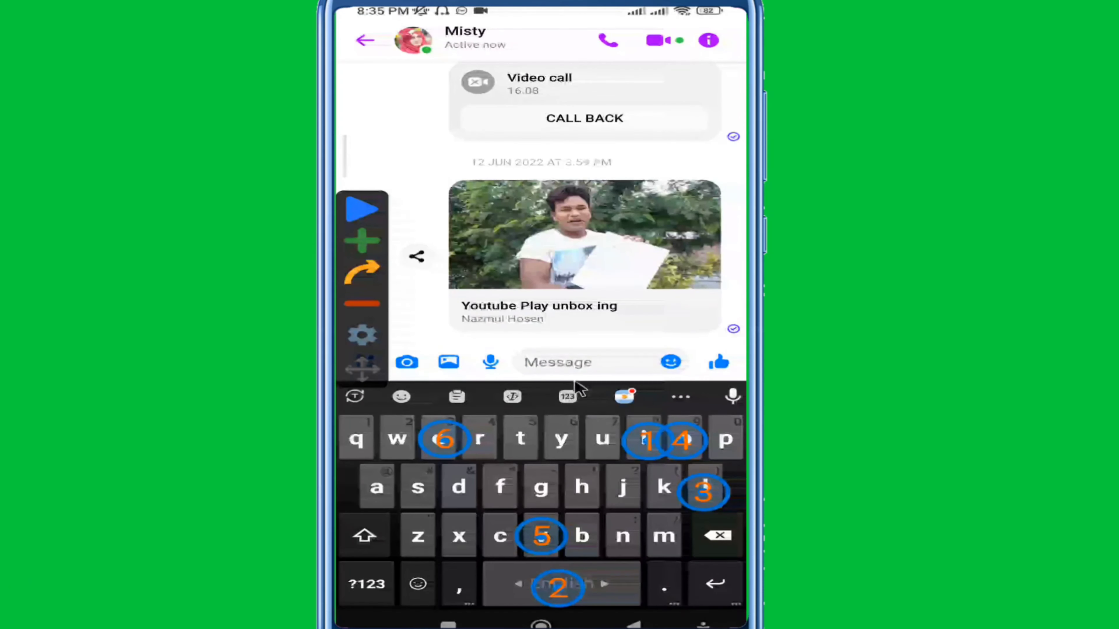
{"action": "left_click", "coordinate": [367, 254]}
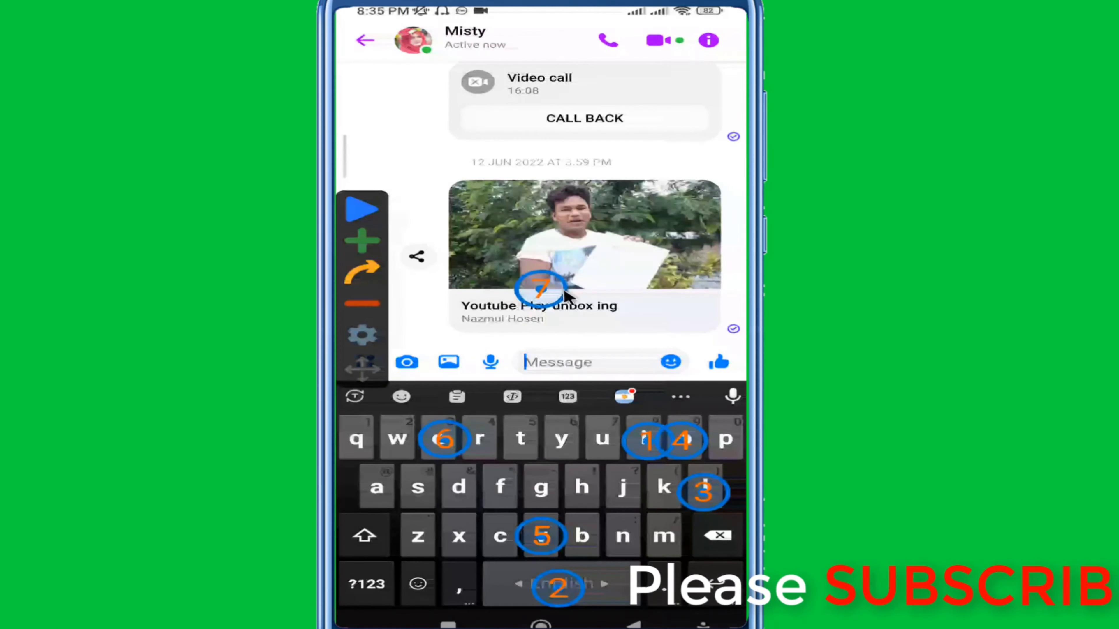
{"action": "left_click_drag", "start_coordinate": [532, 285], "coordinate": [602, 438]}
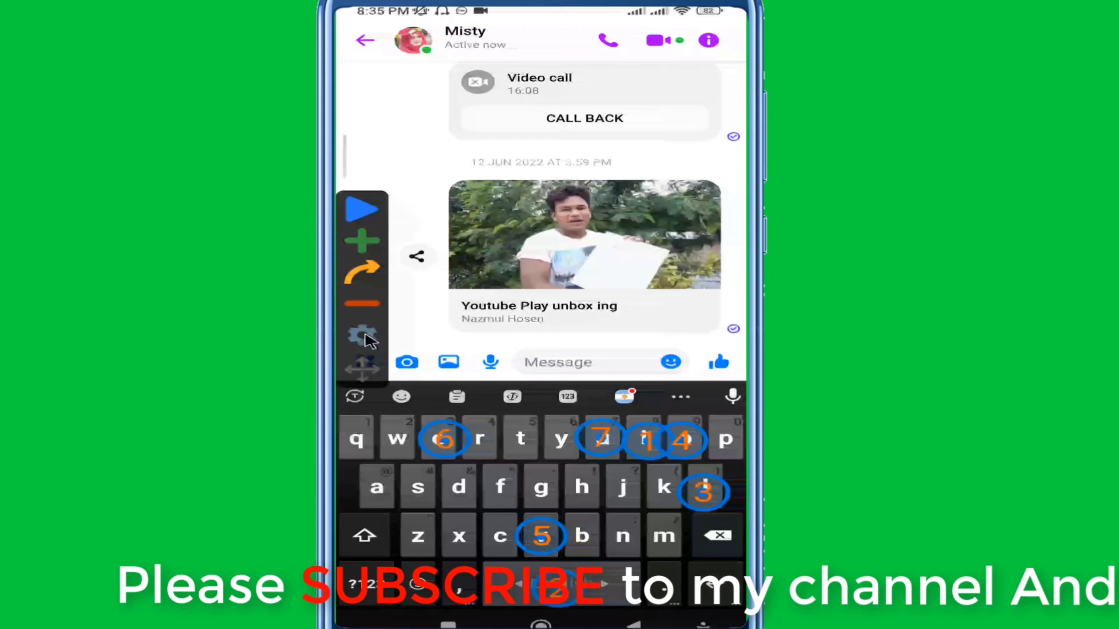
Set the configuration to stop after 10 cycles and rename it 'Config 11'.
{"action": "left_click", "coordinate": [363, 335]}
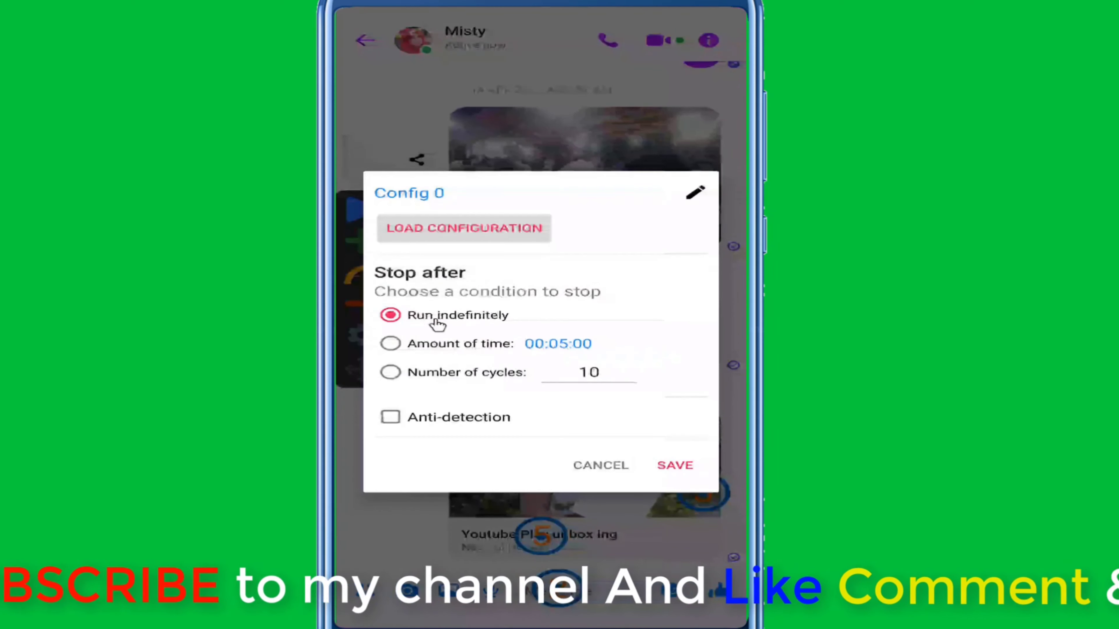
{"action": "left_click", "coordinate": [398, 374]}
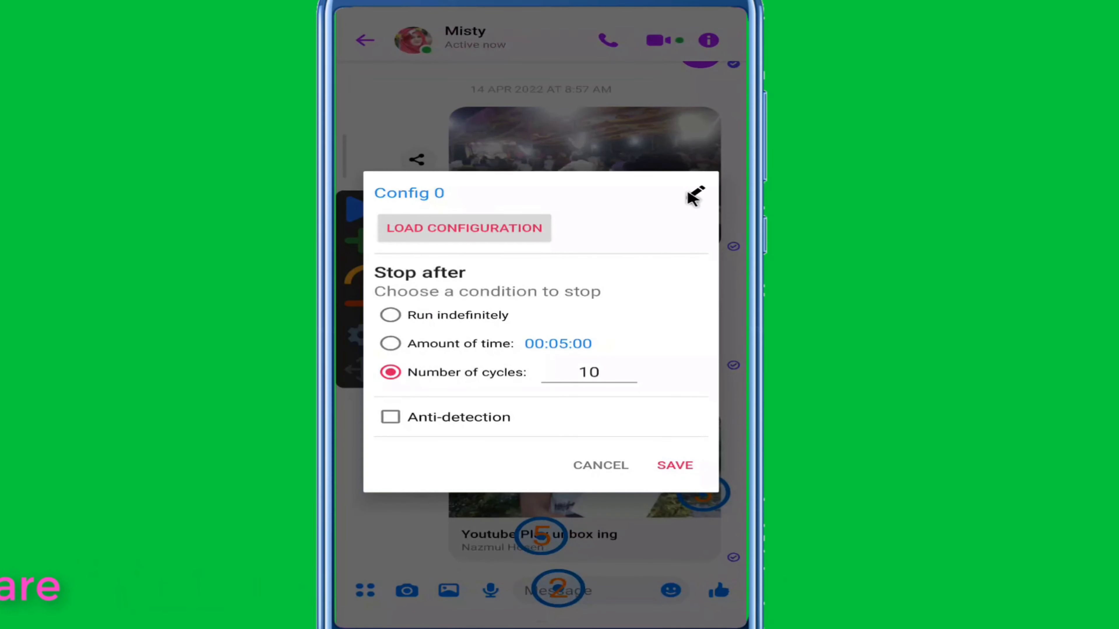
{"action": "left_click", "coordinate": [689, 195]}
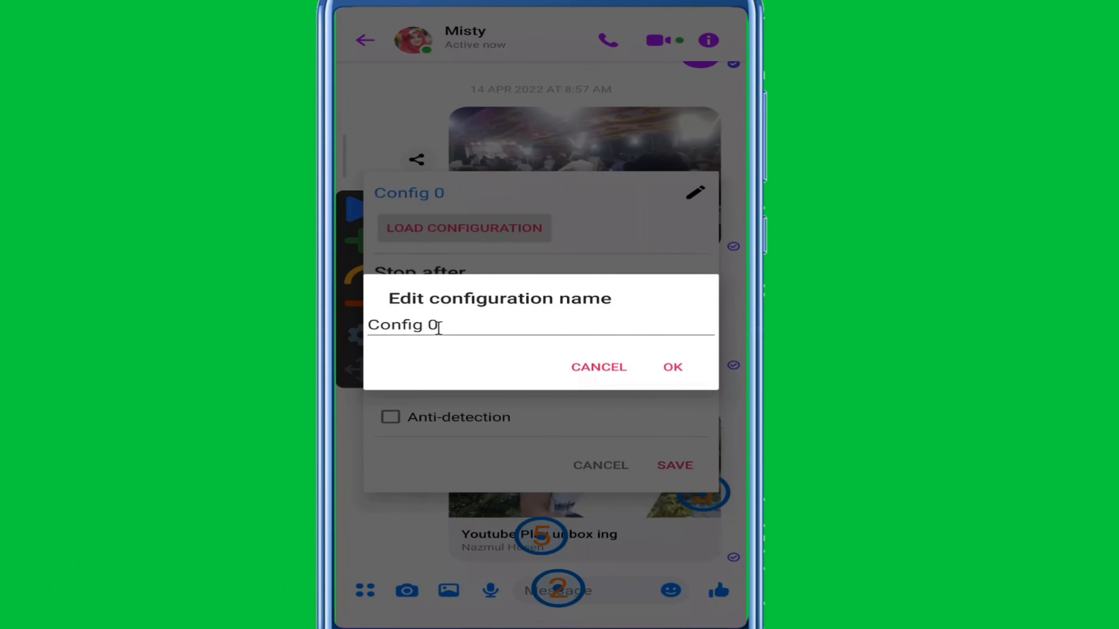
{"action": "left_click", "coordinate": [461, 489]}
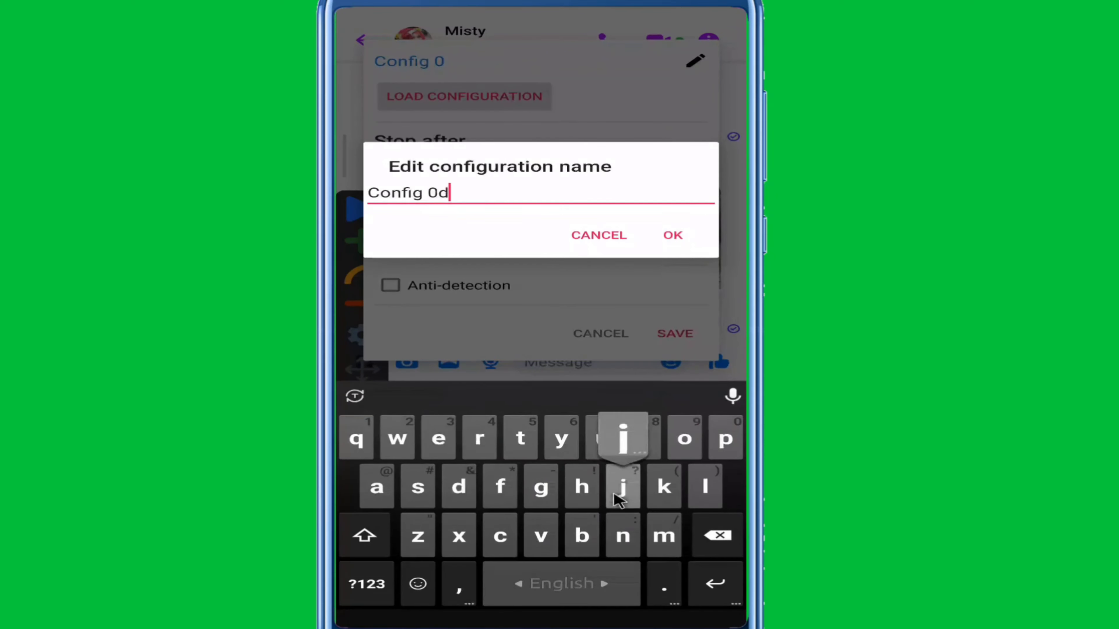
{"action": "left_click", "coordinate": [717, 536]}
{"action": "left_click", "coordinate": [717, 535]}
{"action": "left_click", "coordinate": [718, 535]}
{"action": "left_click", "coordinate": [717, 535]}
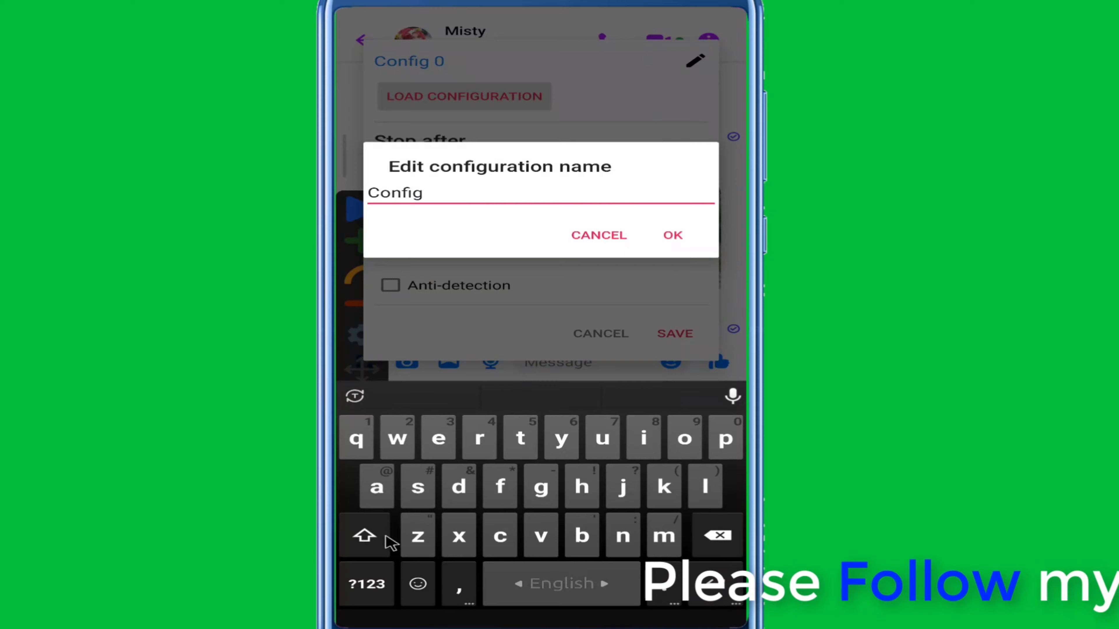
{"action": "left_click", "coordinate": [367, 584]}
{"action": "left_click", "coordinate": [359, 438]}
{"action": "left_click", "coordinate": [357, 439]}
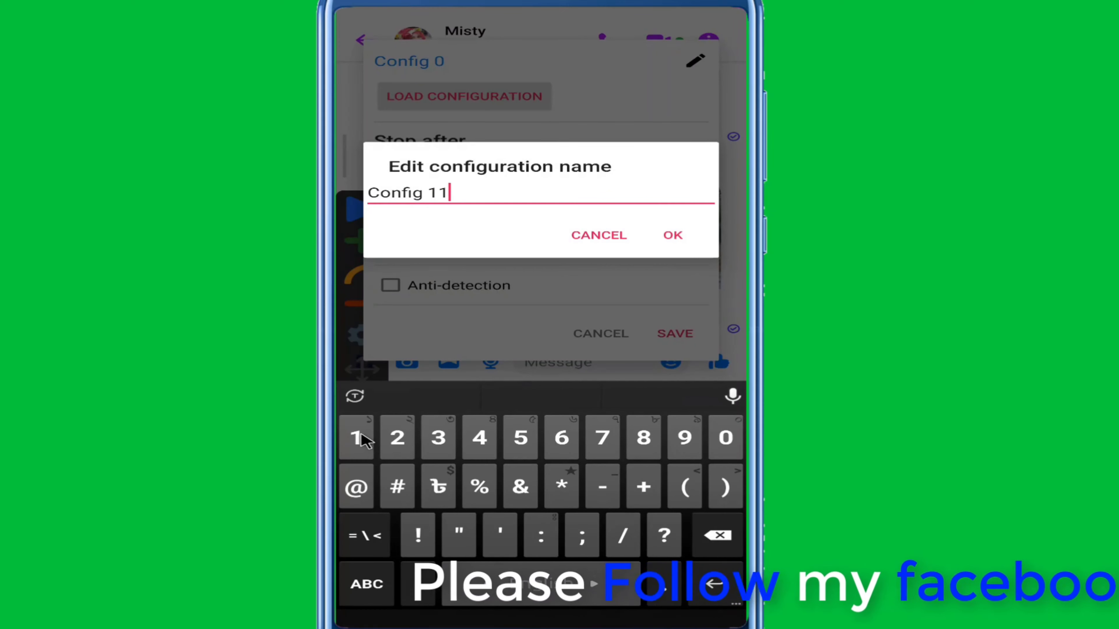
{"action": "left_click", "coordinate": [672, 235]}
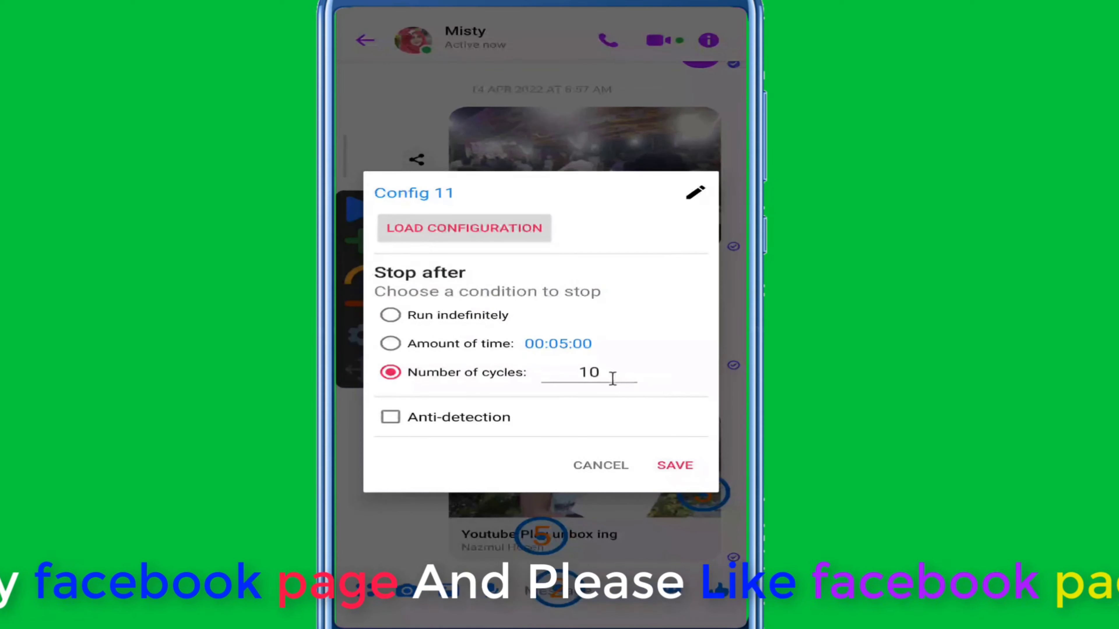
Save Config 11 and let the auto-clicker type and send messages in the chat.
{"action": "left_click", "coordinate": [674, 465]}
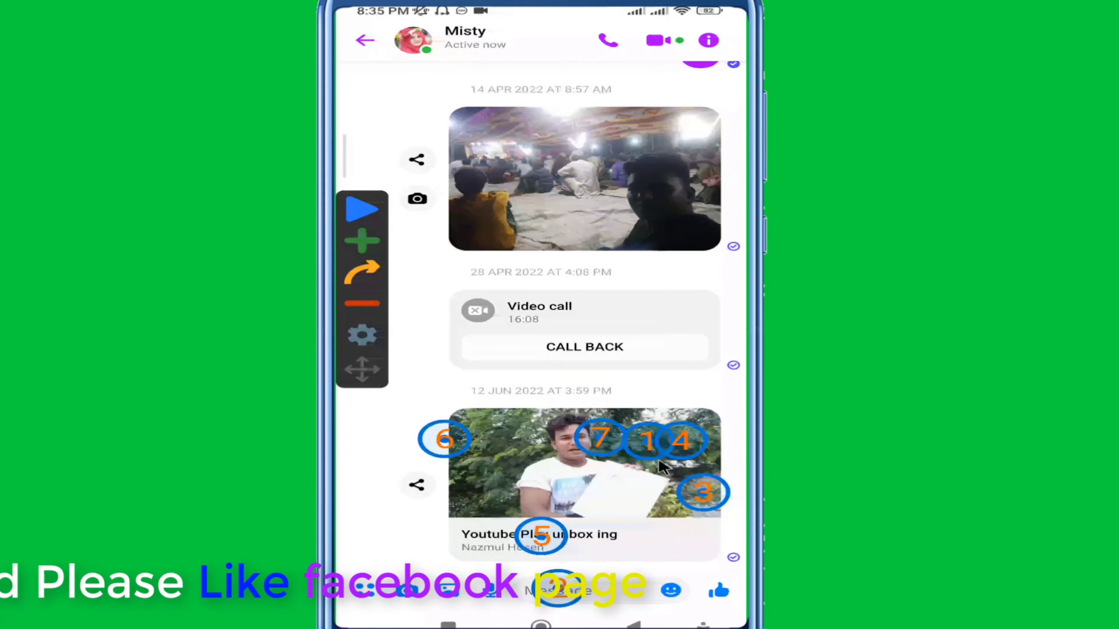
{"action": "left_click", "coordinate": [607, 592]}
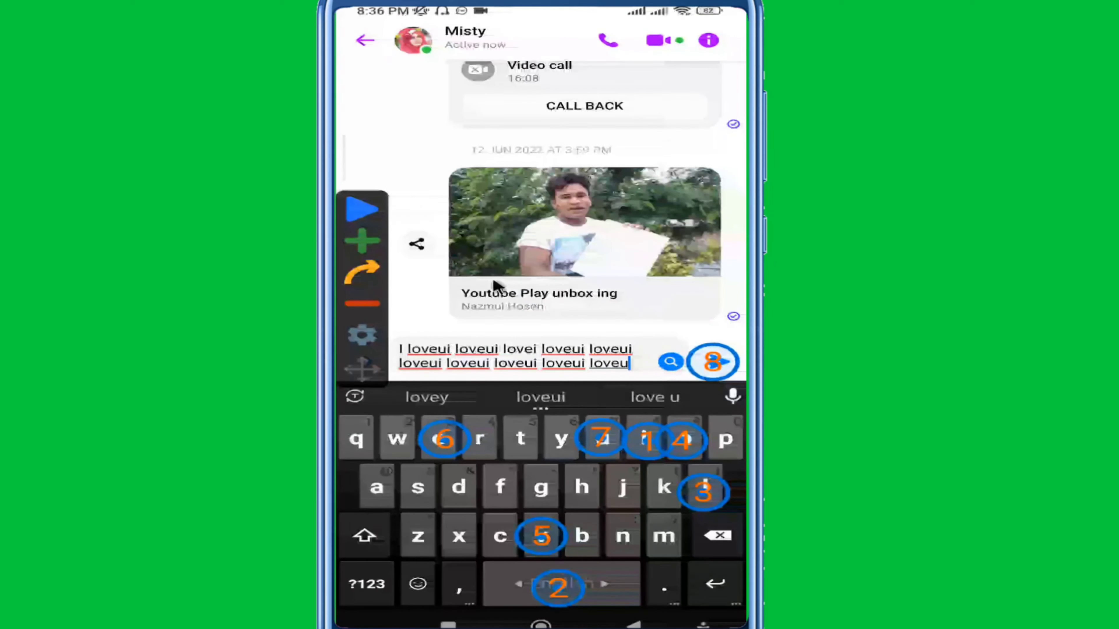
{"action": "type", "text": "i loveu"}
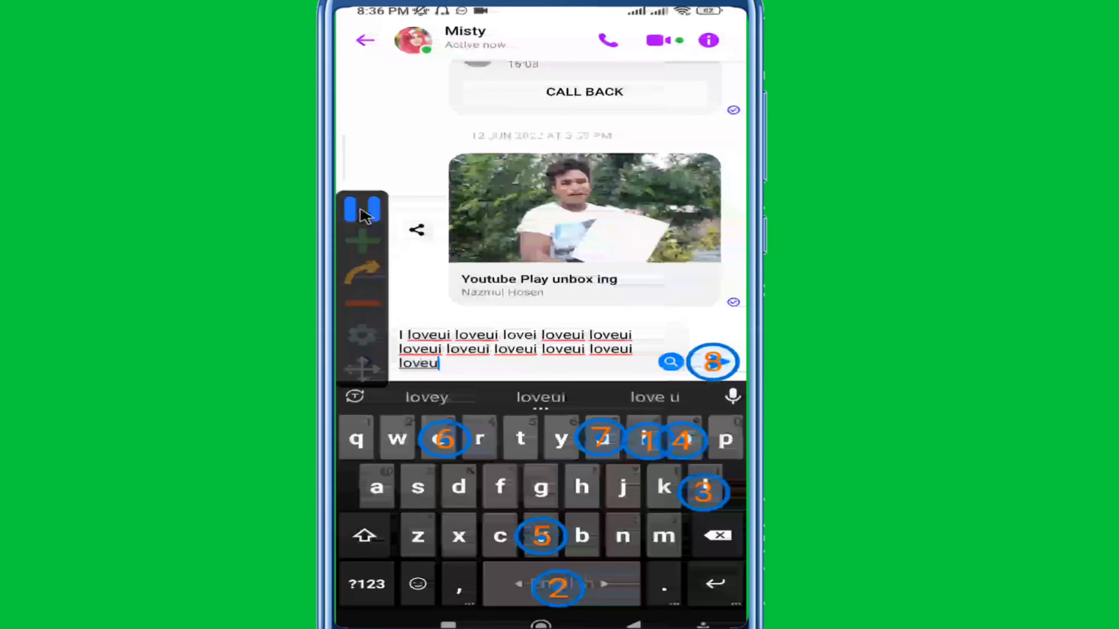
{"action": "key", "text": "Return"}
Once several 'I loveu' messages are sent, pause the macro and return to the home screen.
{"action": "type", "text": "L"}
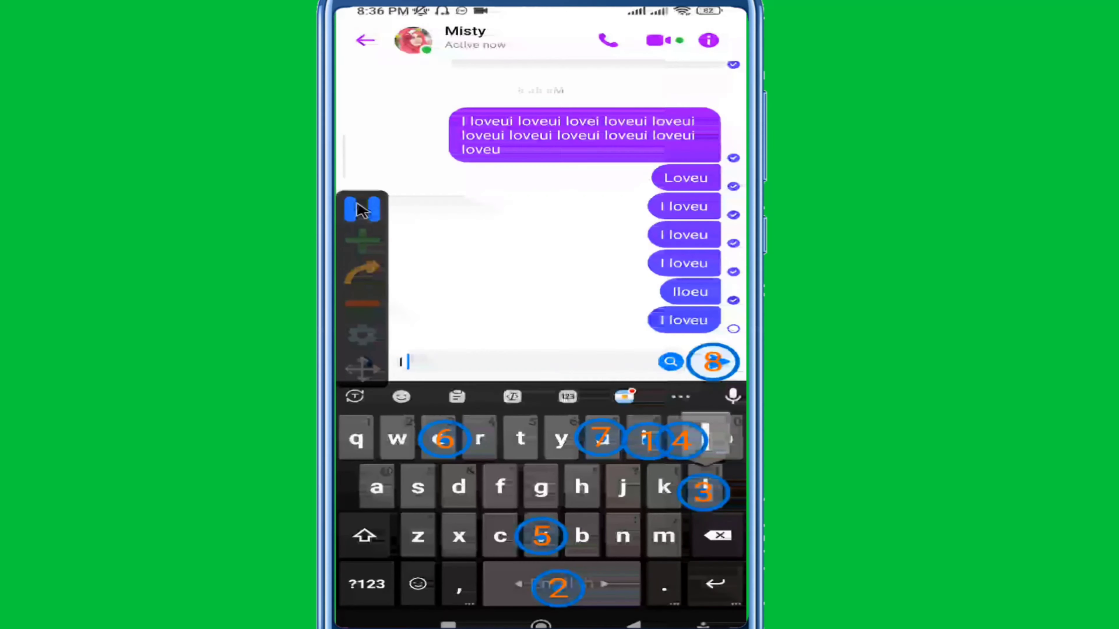
{"action": "left_click", "coordinate": [367, 214]}
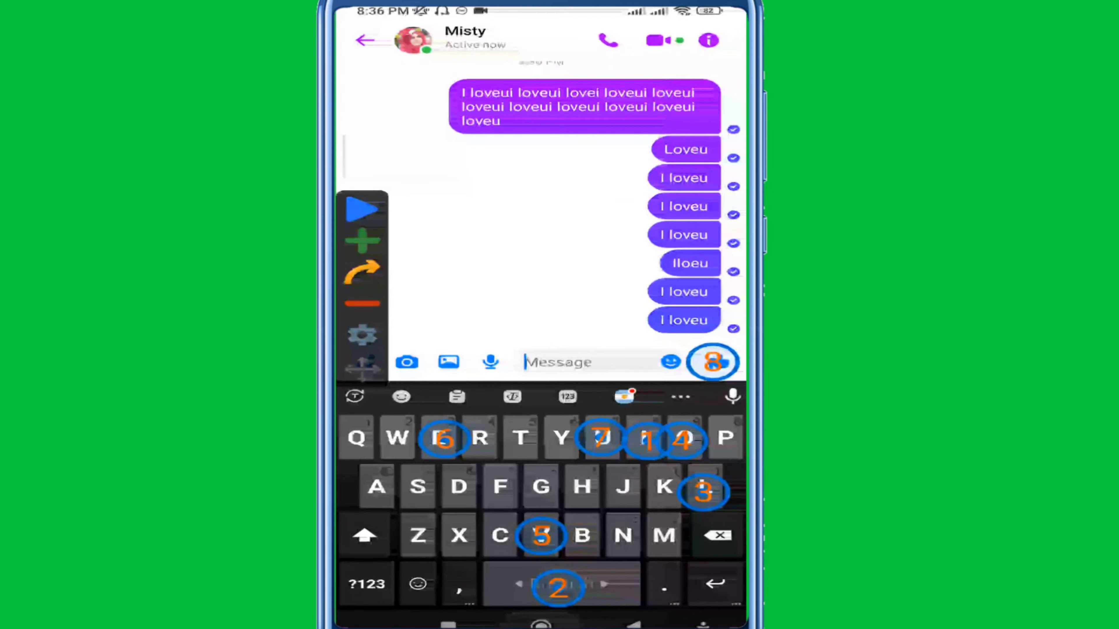
{"action": "key", "text": "super"}
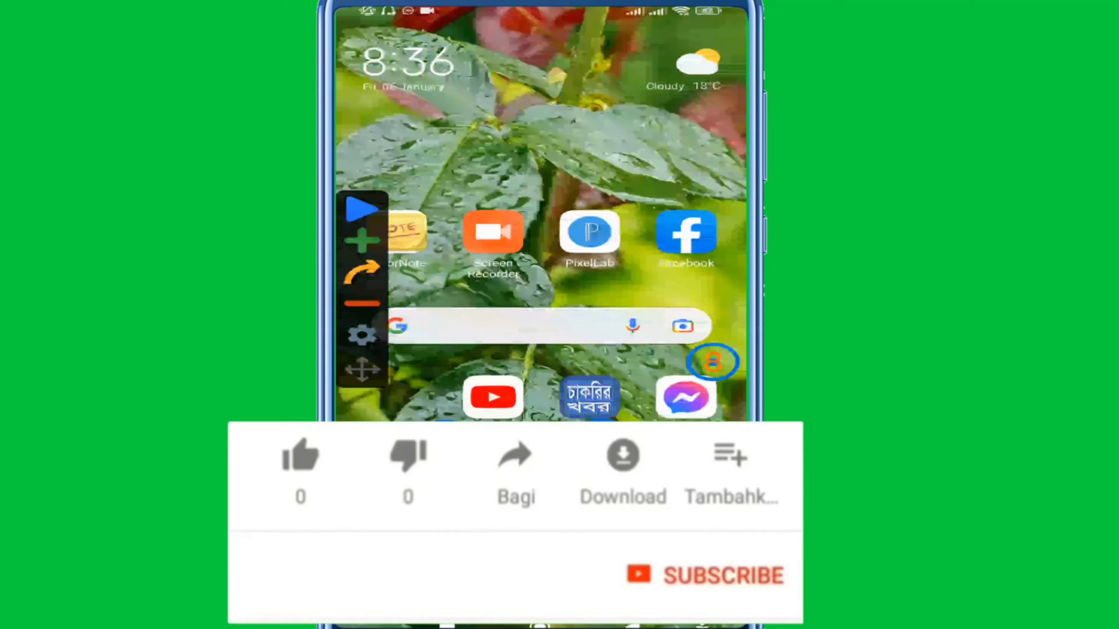